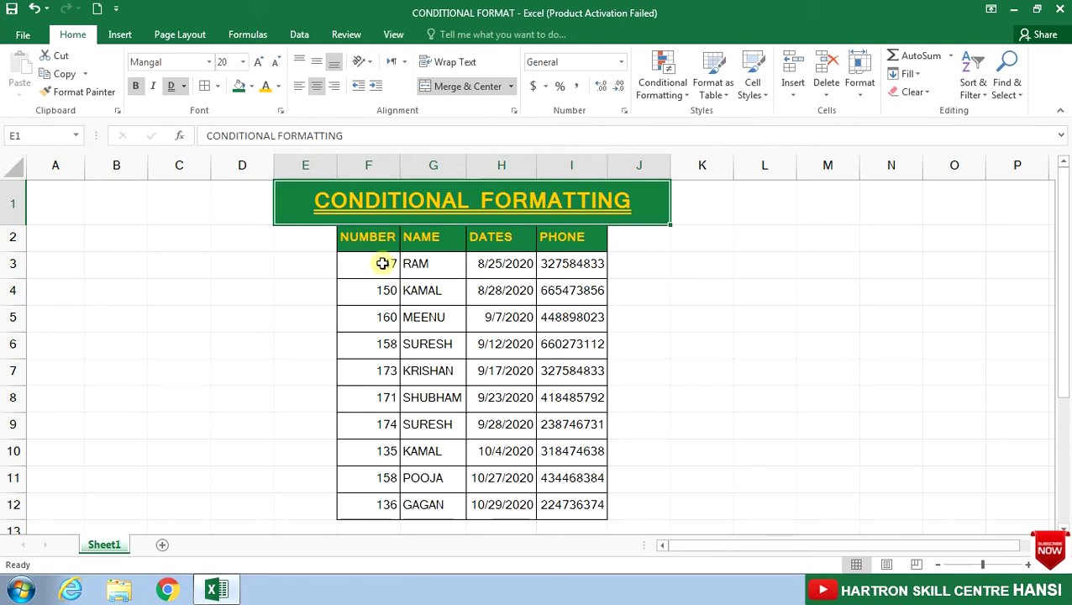
Select the NUMBER values in F3:F12 and bring up the Highlight Cells Rules menu.
{"action": "left_click_drag", "start_coordinate": [383, 263], "coordinate": [382, 504]}
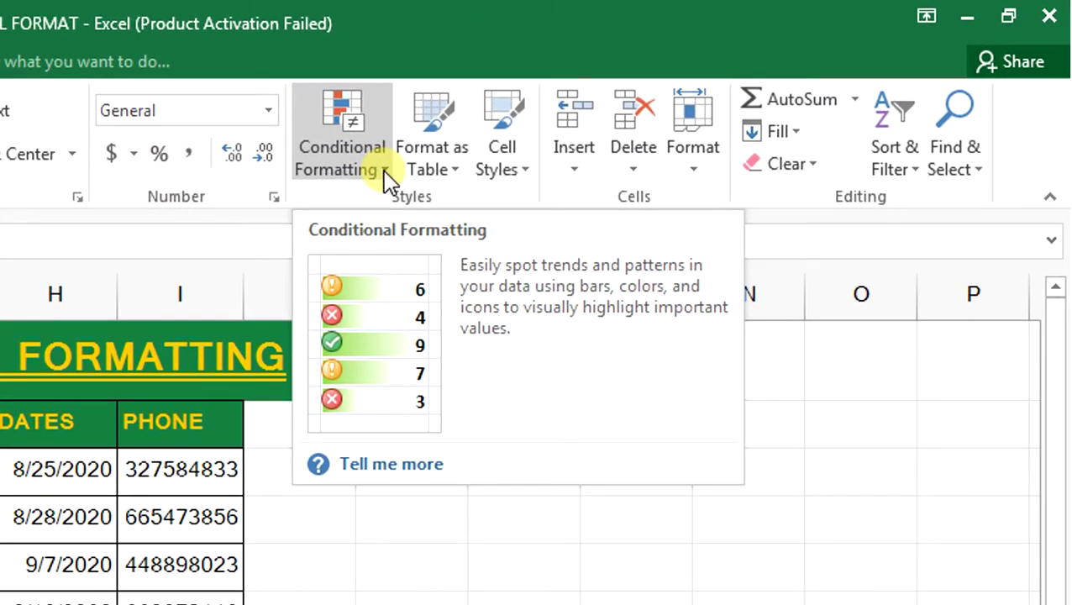
{"action": "left_click", "coordinate": [384, 172]}
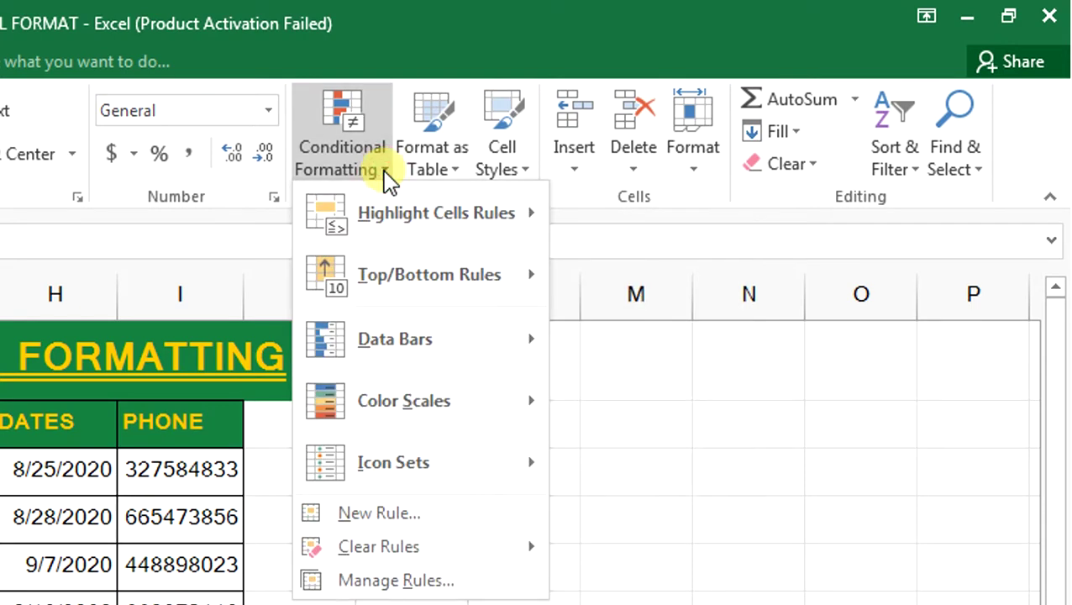
{"action": "mouse_move", "coordinate": [382, 234]}
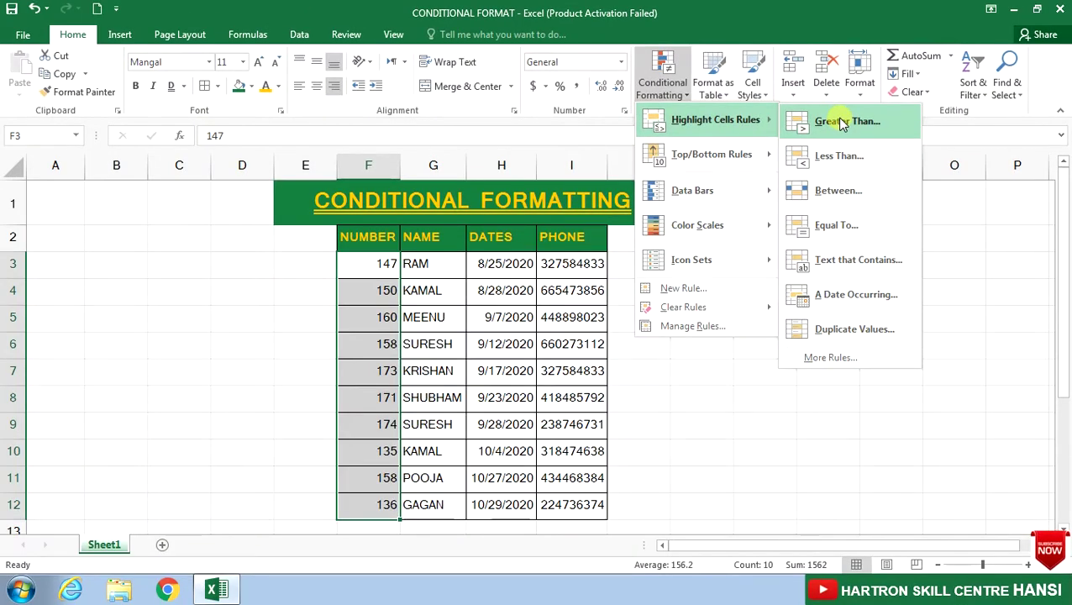
Start a Greater Than rule on the NUMBER values, changing the threshold from 150 to 170.
{"action": "left_click", "coordinate": [842, 124]}
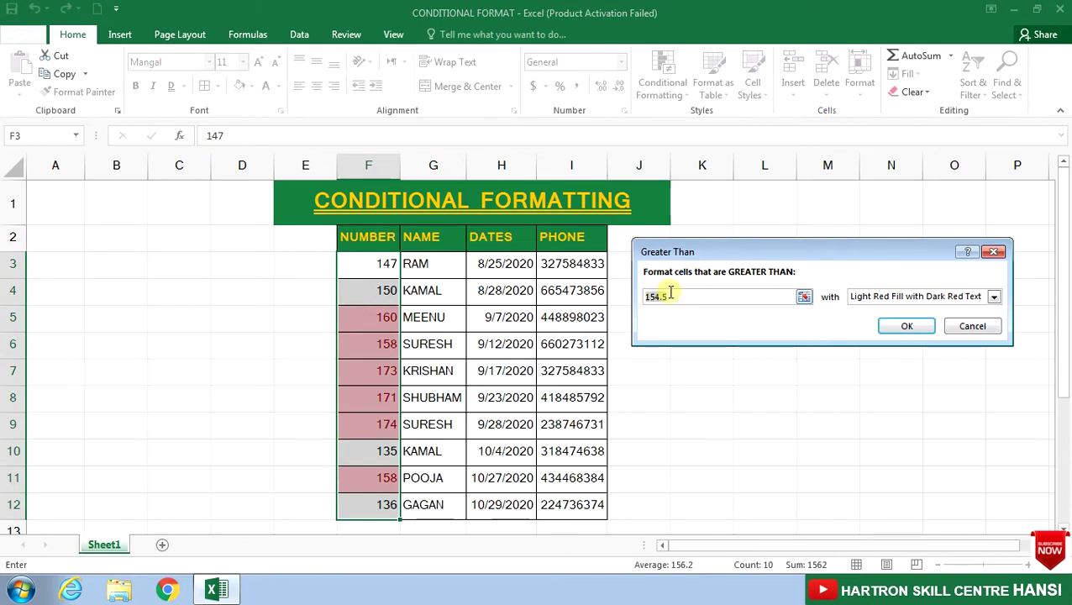
{"action": "type", "text": "15"}
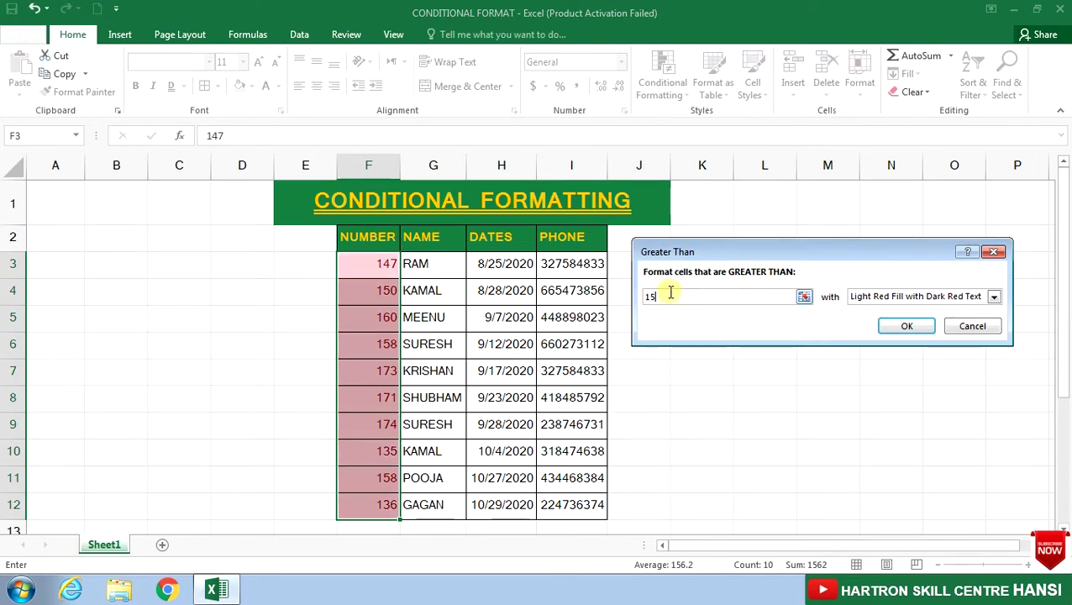
{"action": "type", "text": "0"}
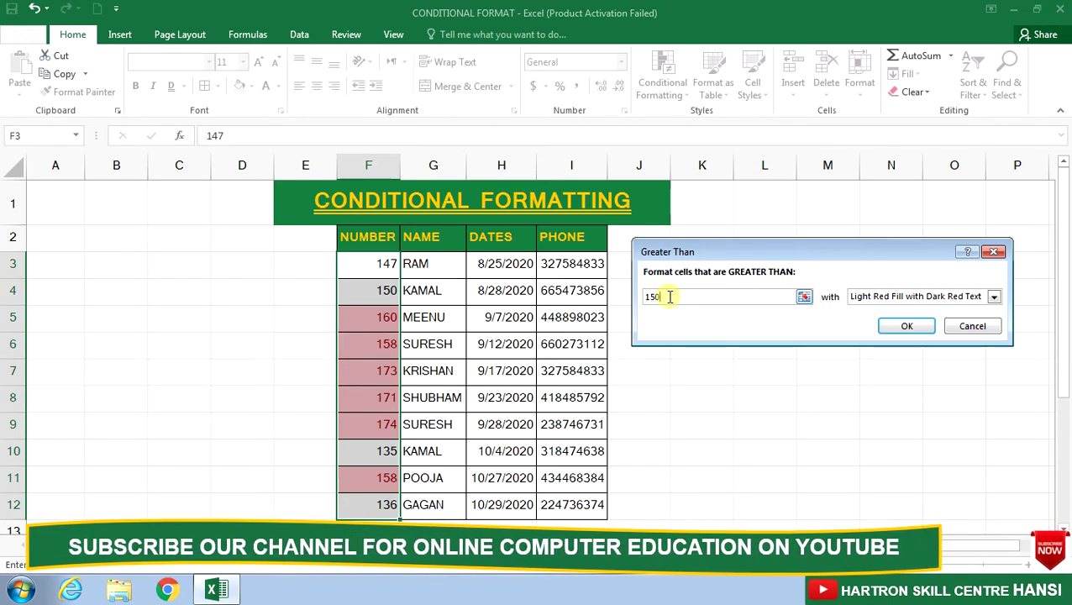
{"action": "key", "text": "BackSpace"}
{"action": "key", "text": "BackSpace"}
{"action": "key", "text": "BackSpace"}
{"action": "type", "text": "17"}
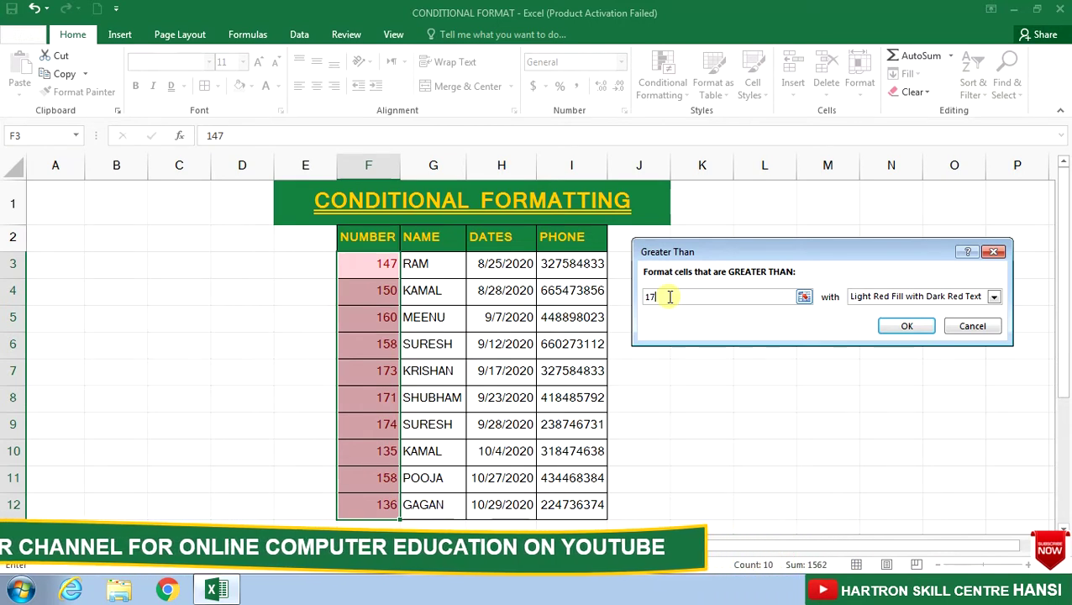
{"action": "type", "text": "0"}
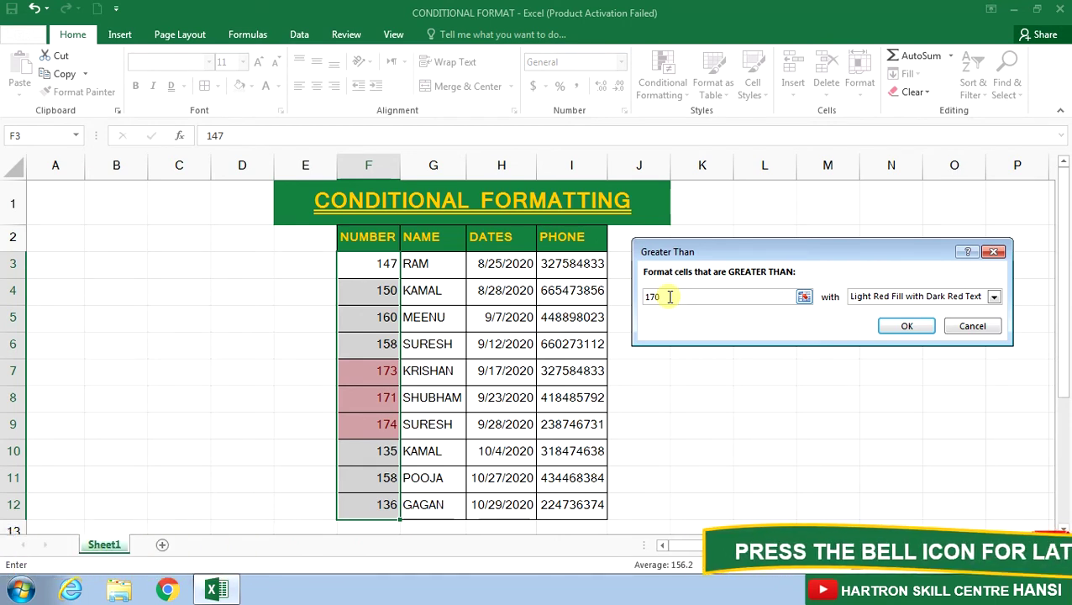
{"action": "left_click", "coordinate": [992, 299]}
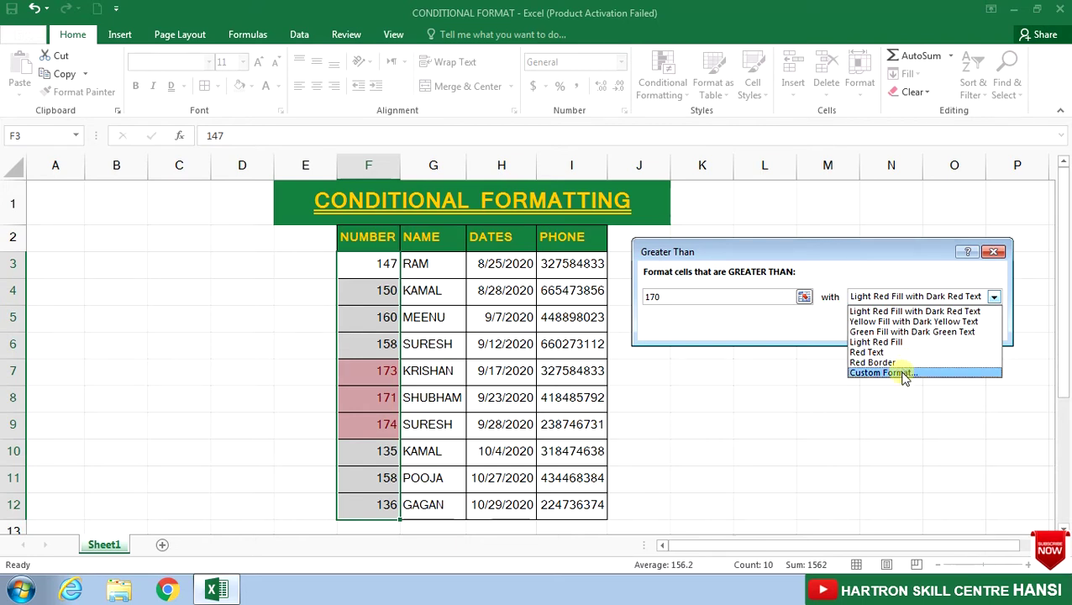
Create a custom highlight format with bold red font.
{"action": "left_click", "coordinate": [903, 375]}
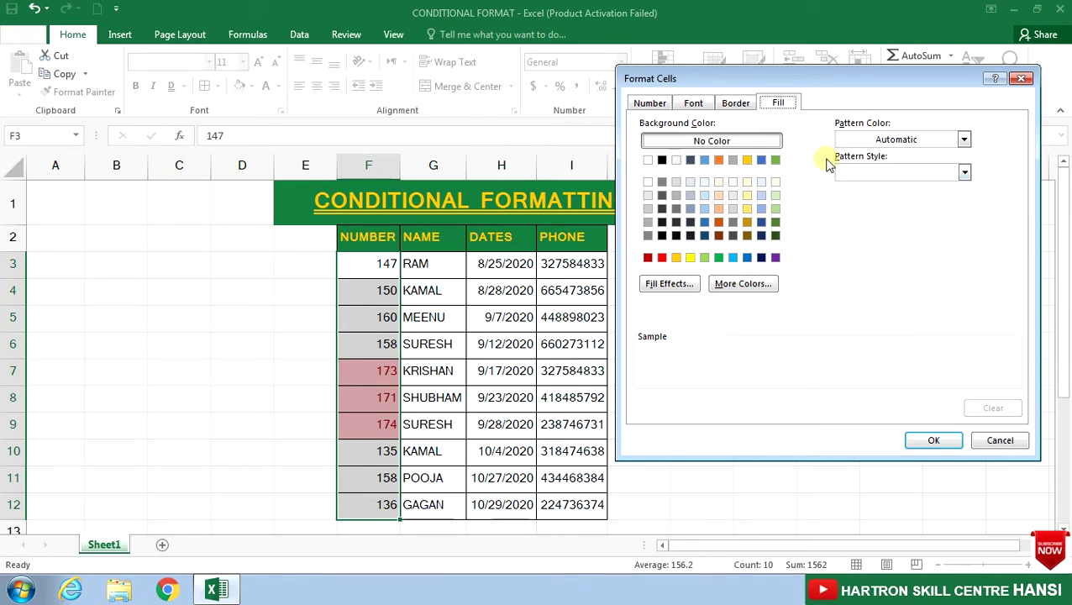
{"action": "left_click", "coordinate": [651, 104]}
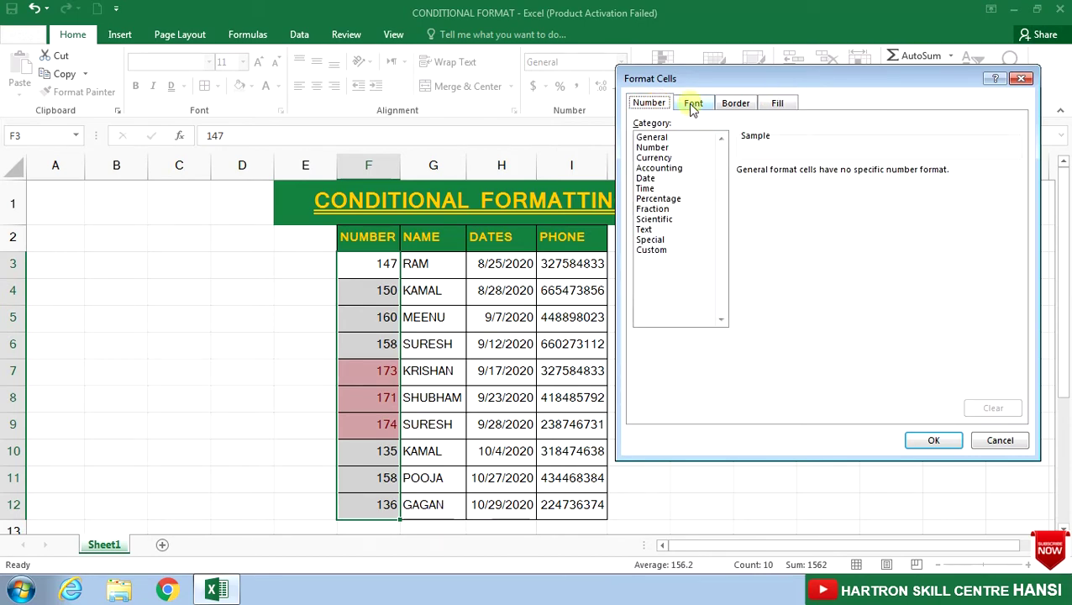
{"action": "left_click", "coordinate": [693, 108]}
{"action": "left_click", "coordinate": [733, 107]}
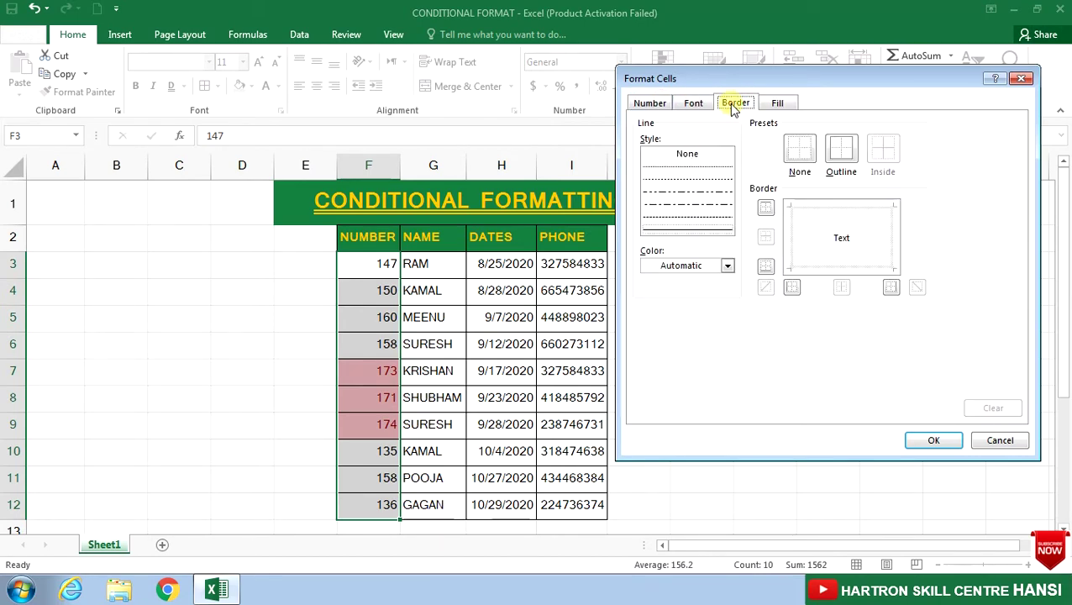
{"action": "left_click", "coordinate": [775, 104]}
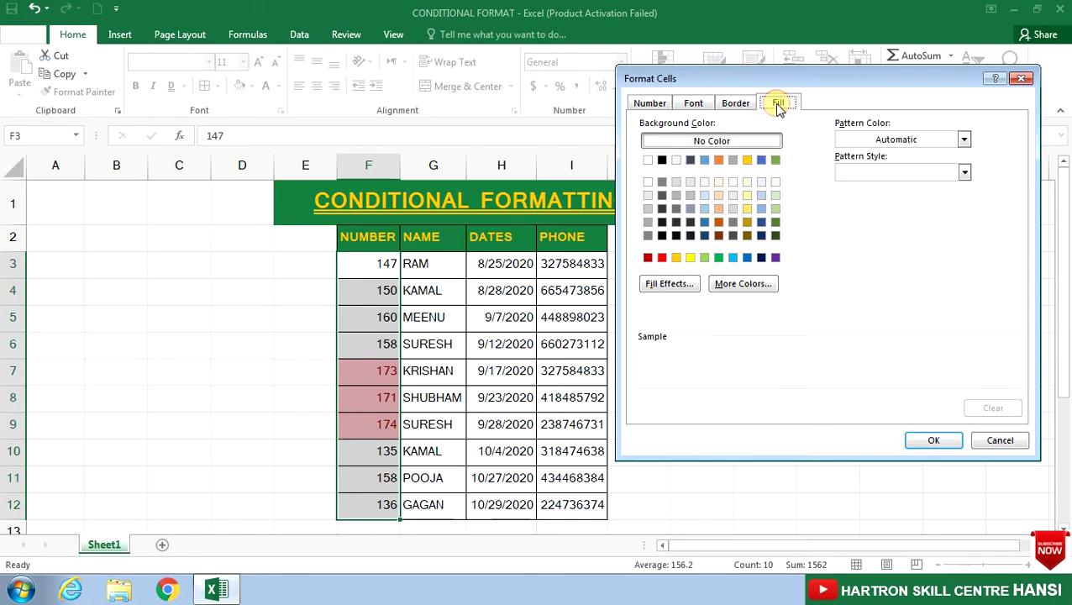
{"action": "left_click", "coordinate": [693, 104]}
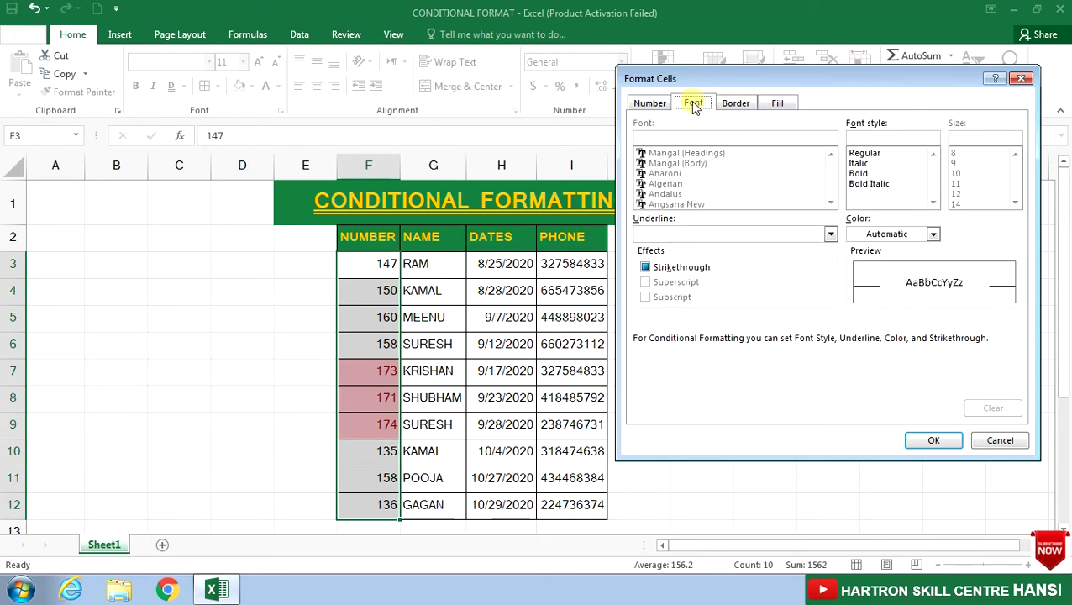
{"action": "left_click", "coordinate": [858, 173]}
{"action": "left_click", "coordinate": [933, 234]}
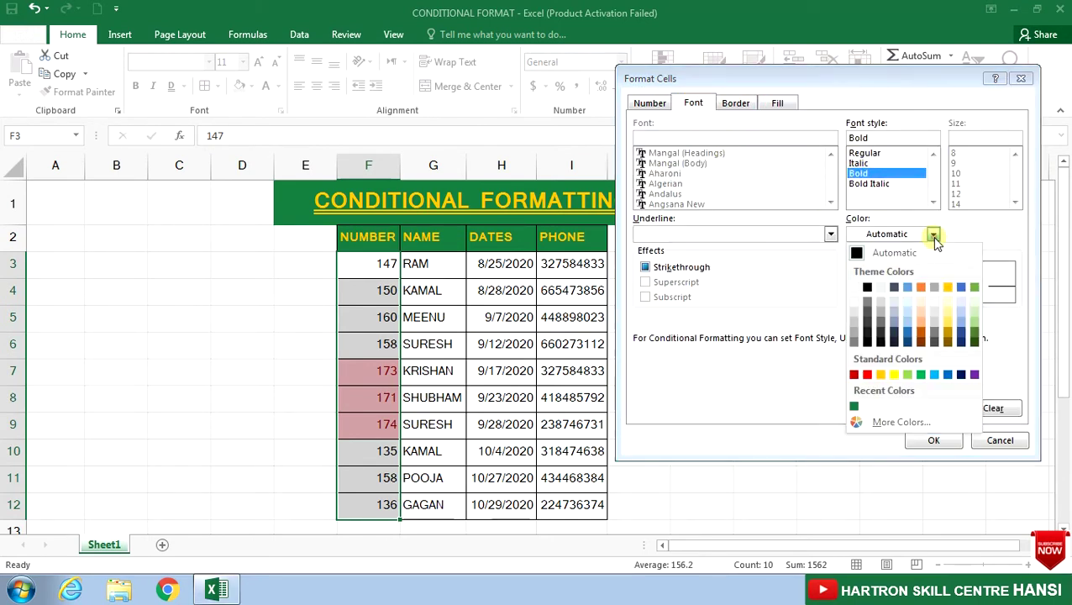
{"action": "left_click", "coordinate": [866, 373]}
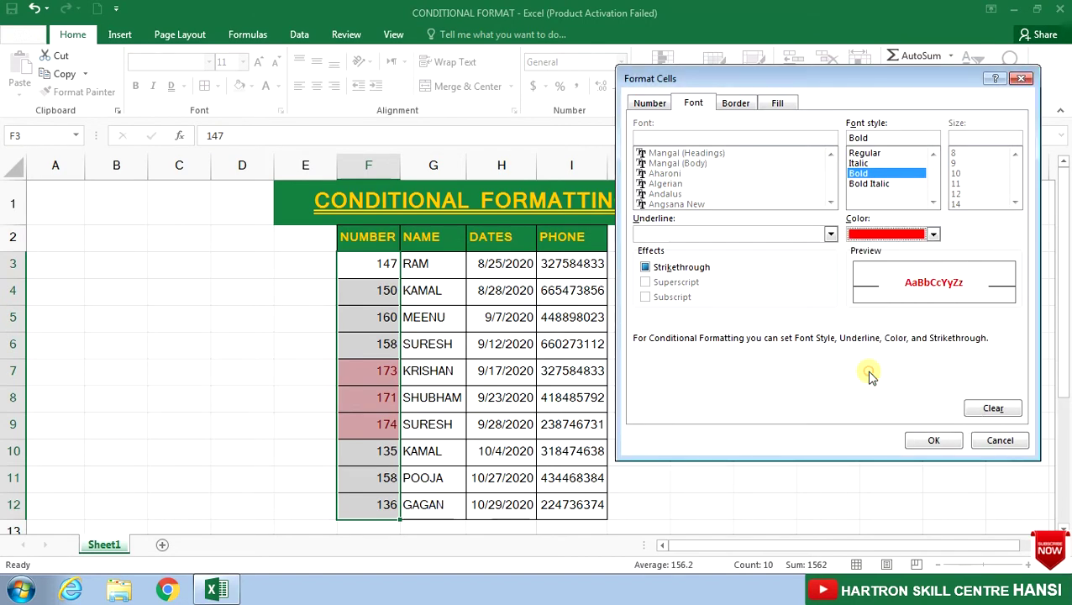
Add a yellow background fill and confirm the custom format.
{"action": "left_click", "coordinate": [739, 104]}
{"action": "left_click", "coordinate": [774, 103]}
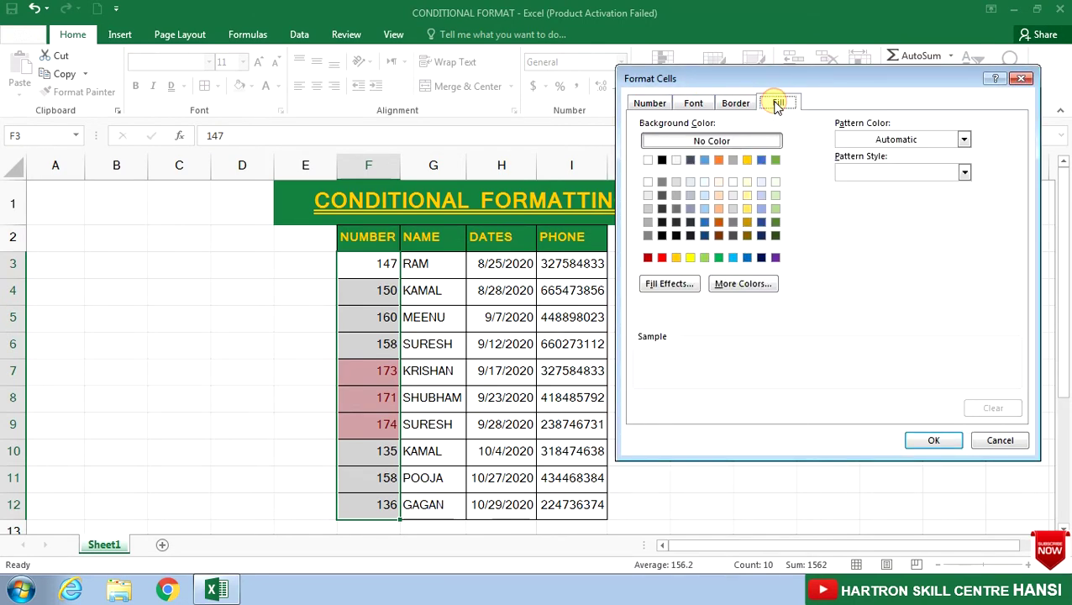
{"action": "left_click", "coordinate": [691, 261]}
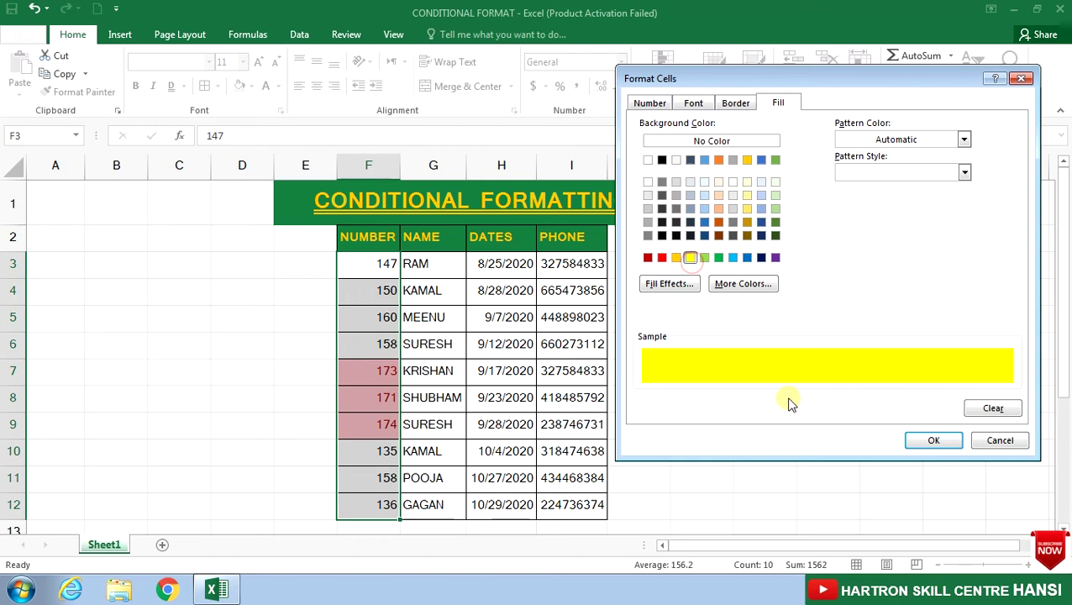
{"action": "left_click", "coordinate": [934, 441]}
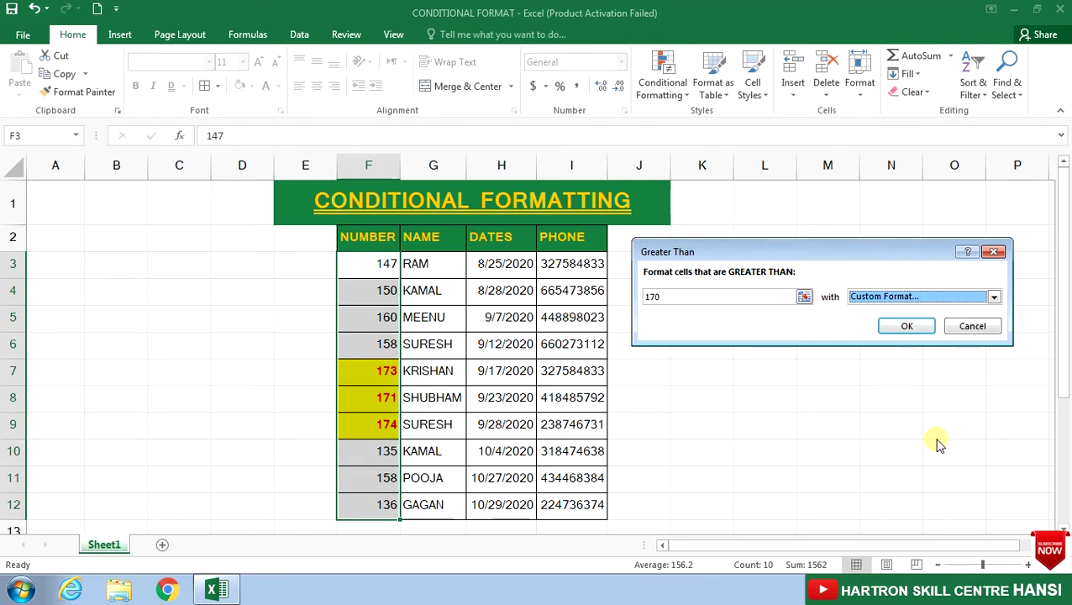
Apply the greater-than-170 rule and change F3 from 147 to 177 so it highlights.
{"action": "left_click", "coordinate": [904, 329]}
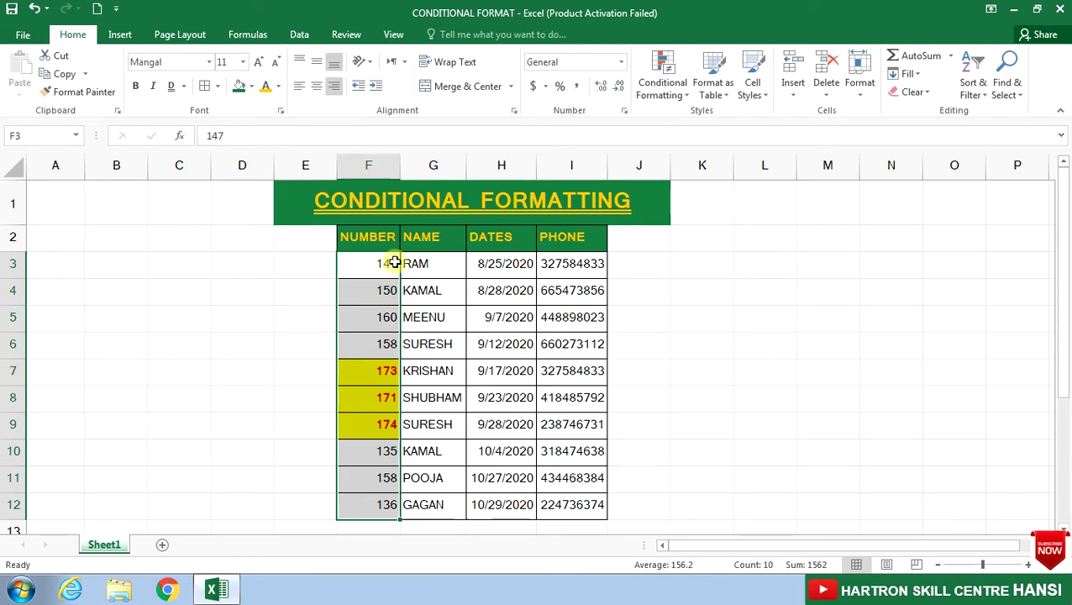
{"action": "left_click", "coordinate": [394, 262]}
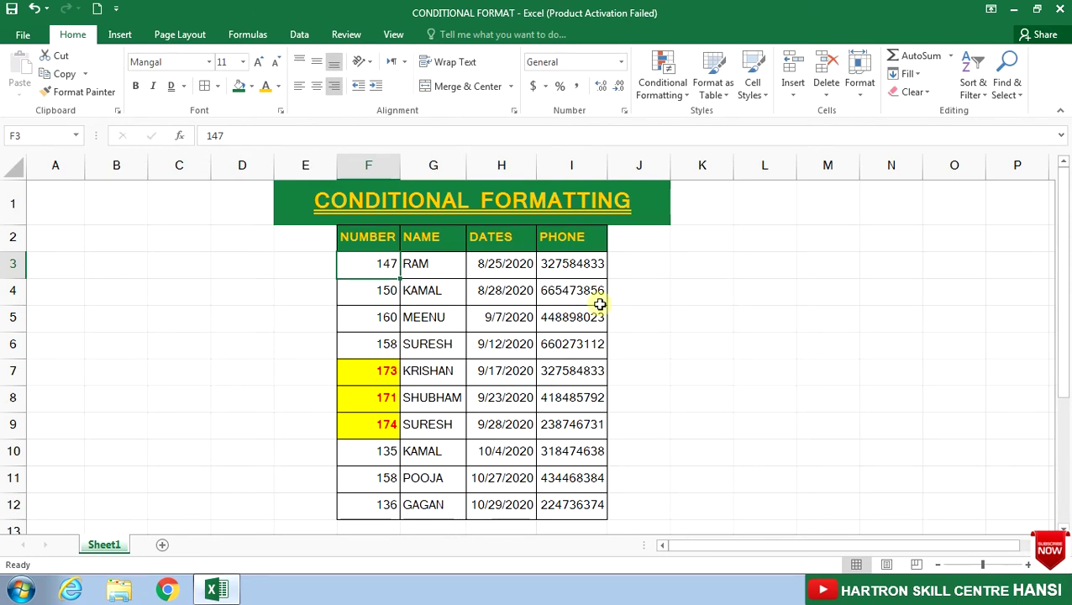
{"action": "type", "text": "1"}
{"action": "type", "text": "77"}
{"action": "left_click", "coordinate": [697, 312]}
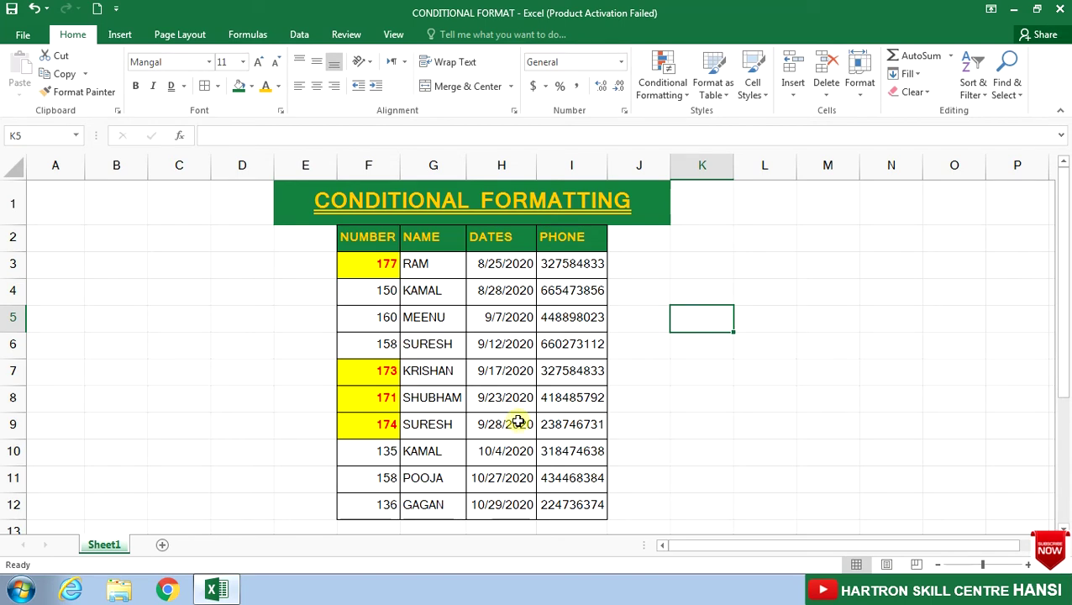
Change F11 to 180 and F8 from 171 to 155, removing F8's highlight.
{"action": "left_click", "coordinate": [389, 478]}
{"action": "type", "text": "180"}
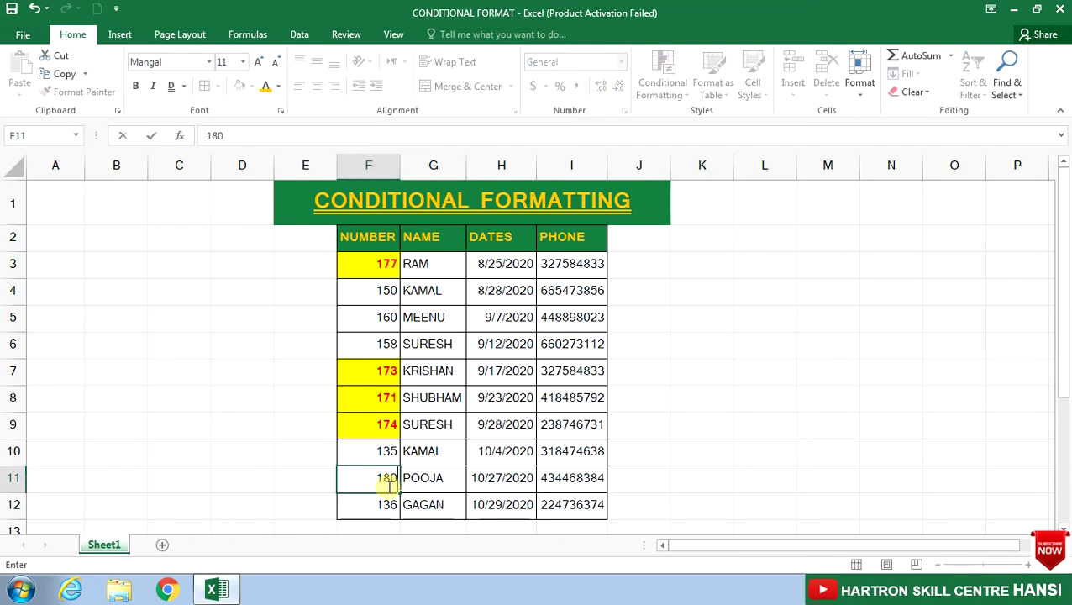
{"action": "left_click", "coordinate": [641, 407]}
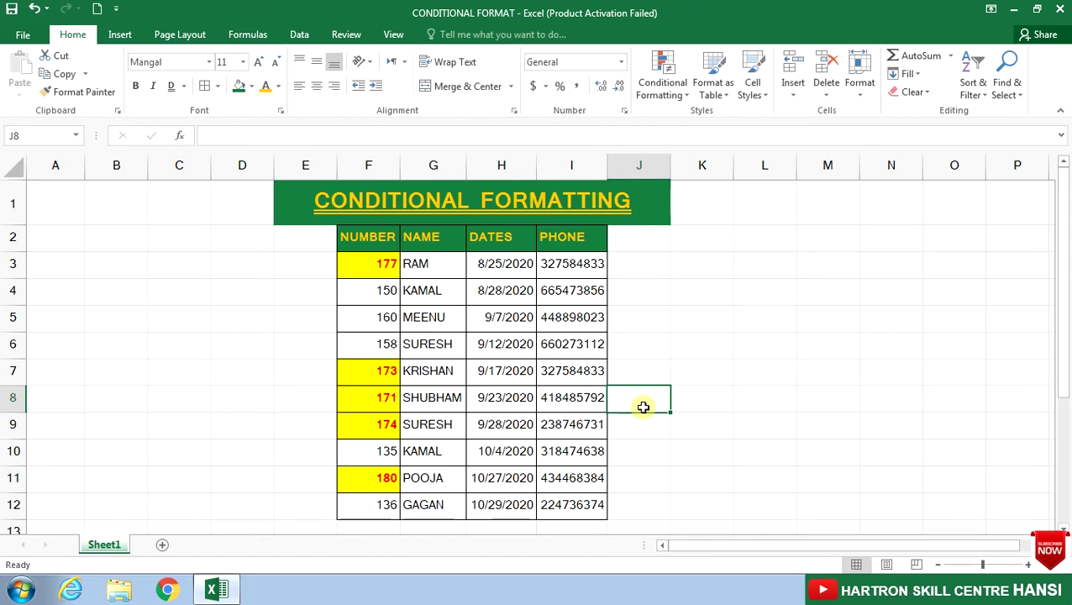
{"action": "left_click", "coordinate": [380, 398]}
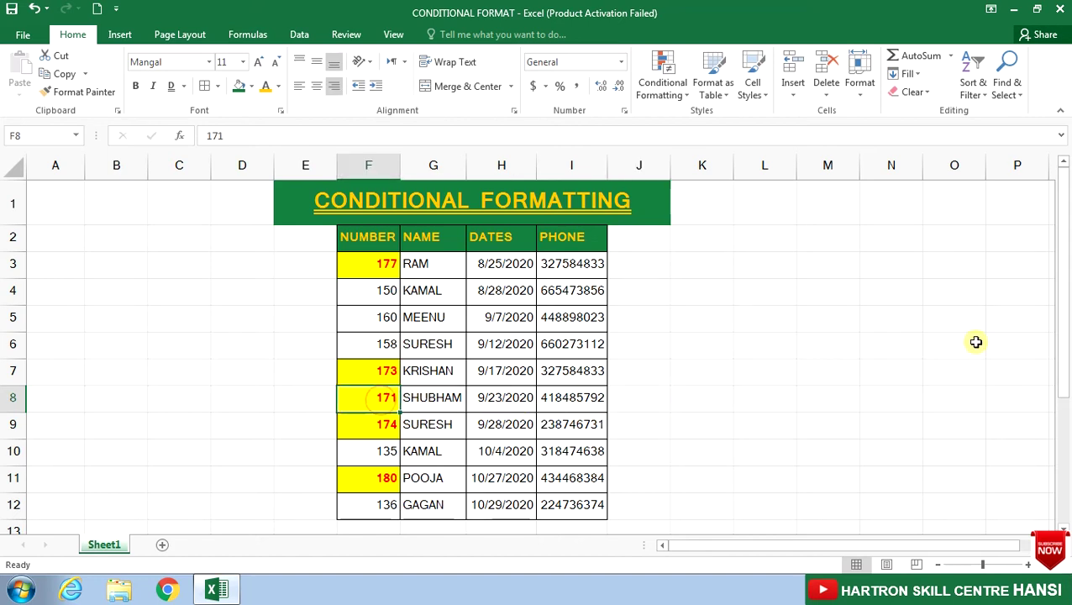
{"action": "type", "text": "1"}
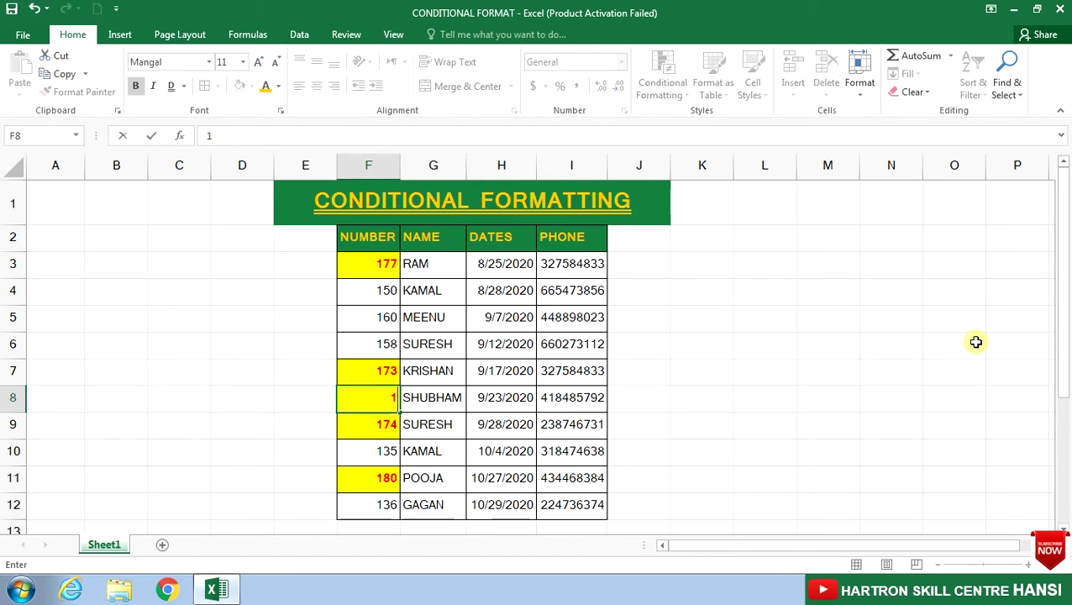
{"action": "type", "text": "55"}
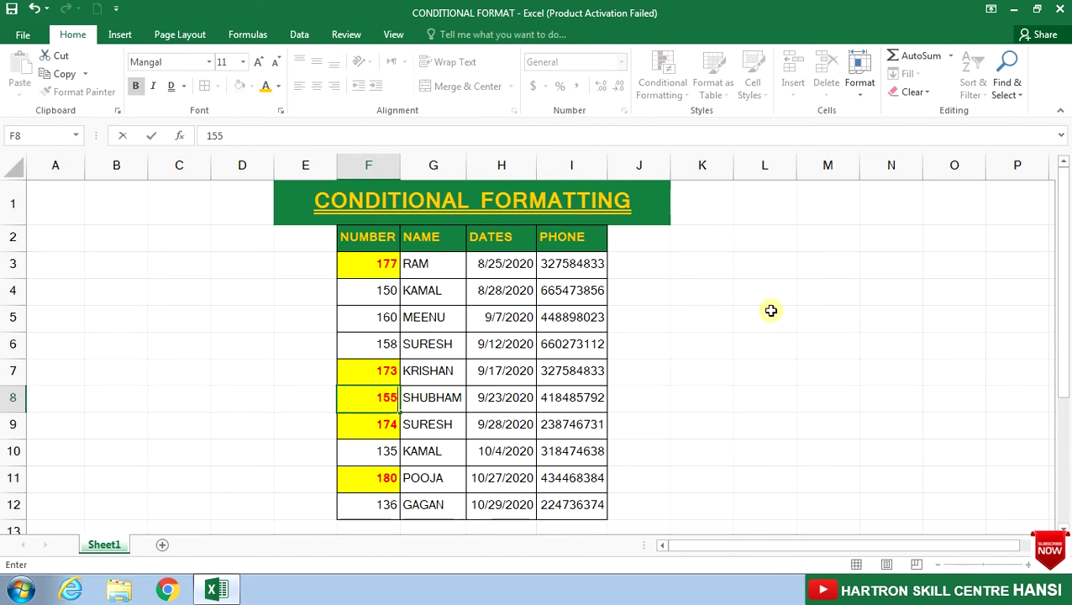
{"action": "left_click", "coordinate": [770, 311]}
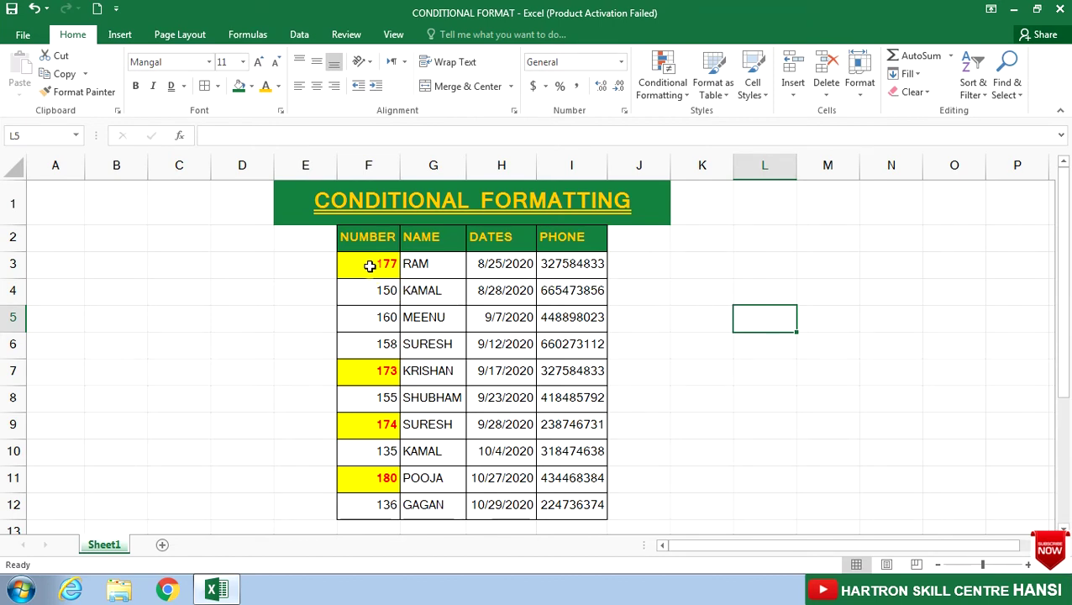
Select F3:F12 and clear conditional formatting rules from the entire sheet.
{"action": "left_click_drag", "start_coordinate": [370, 266], "coordinate": [349, 501]}
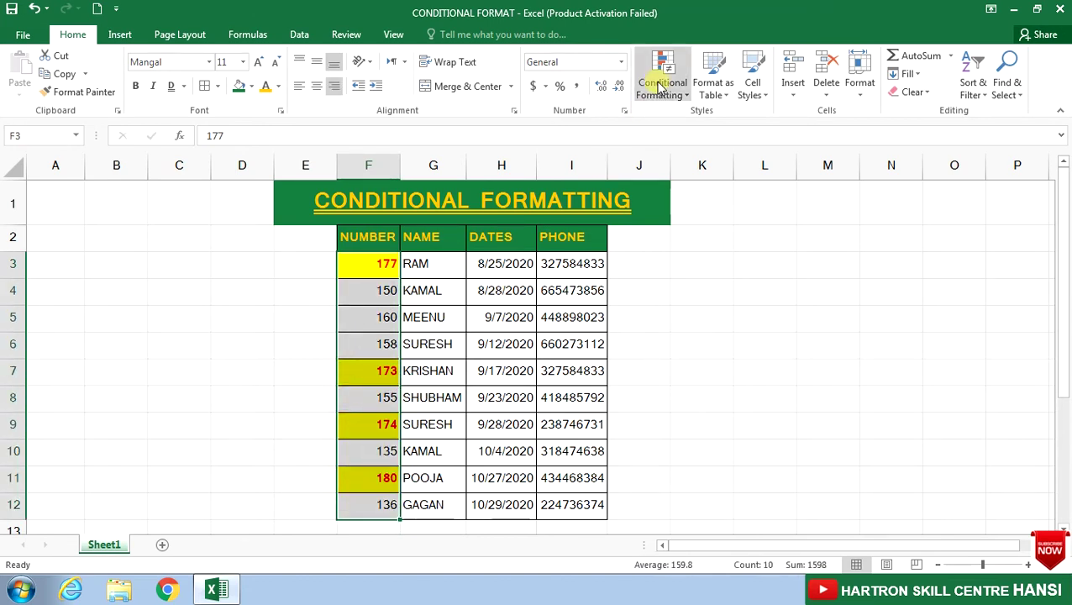
{"action": "left_click", "coordinate": [684, 95]}
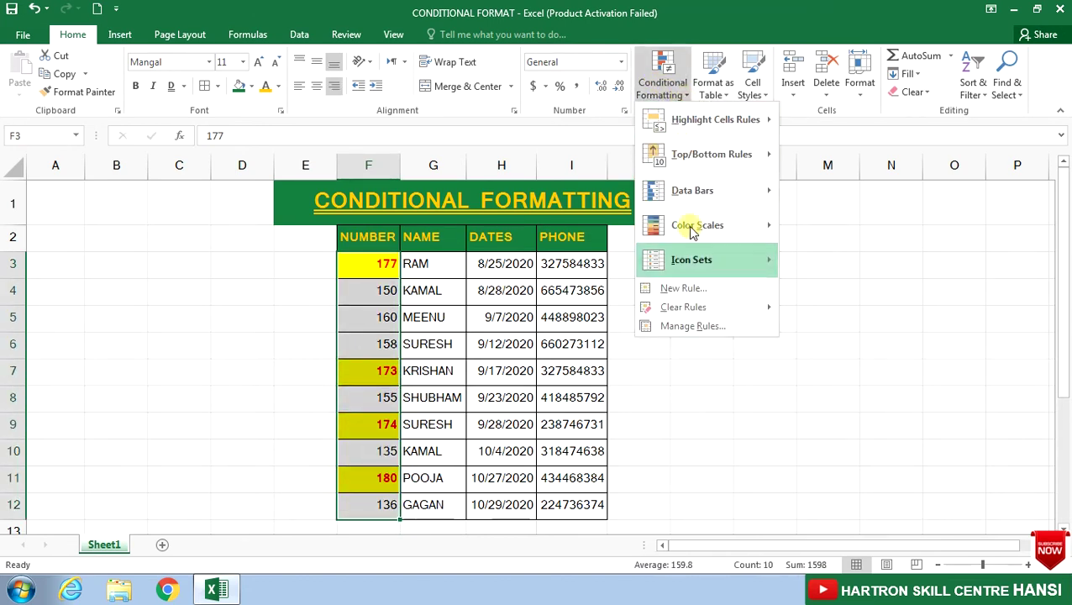
{"action": "mouse_move", "coordinate": [693, 311]}
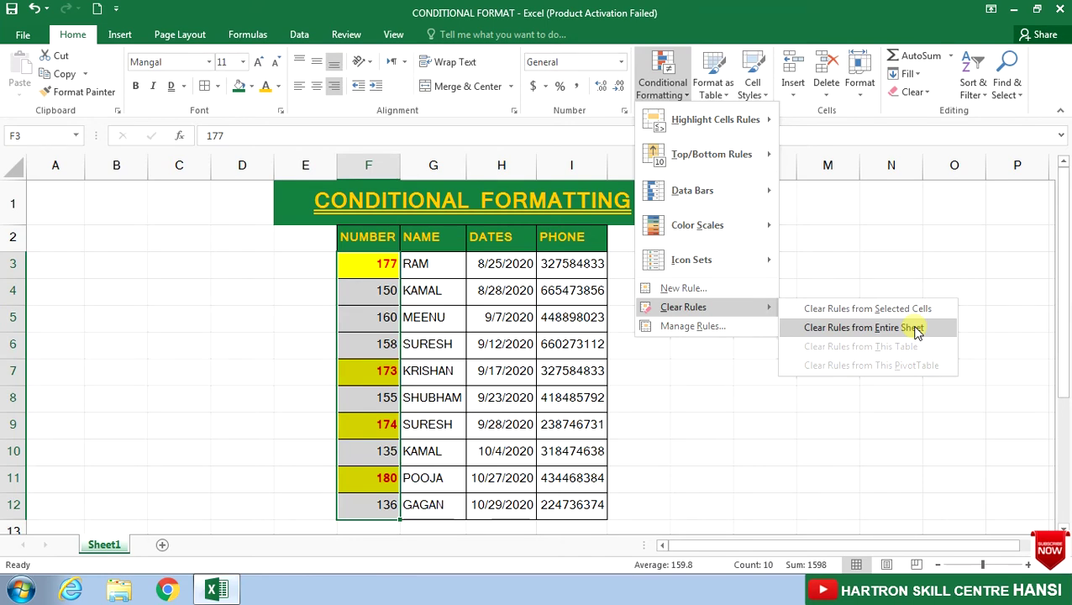
{"action": "left_click", "coordinate": [917, 329]}
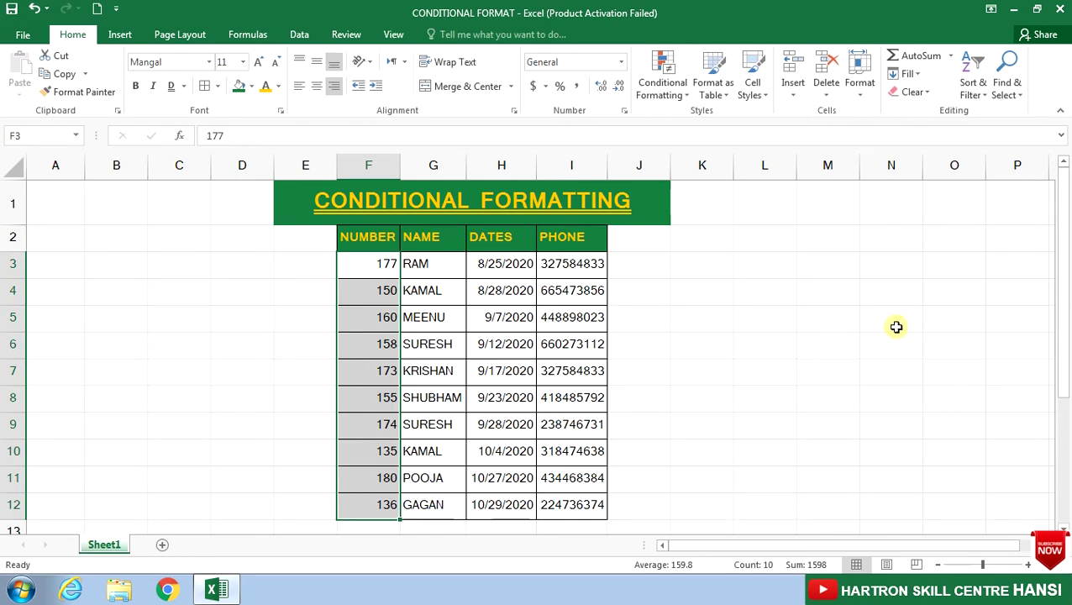
{"action": "left_click", "coordinate": [676, 84]}
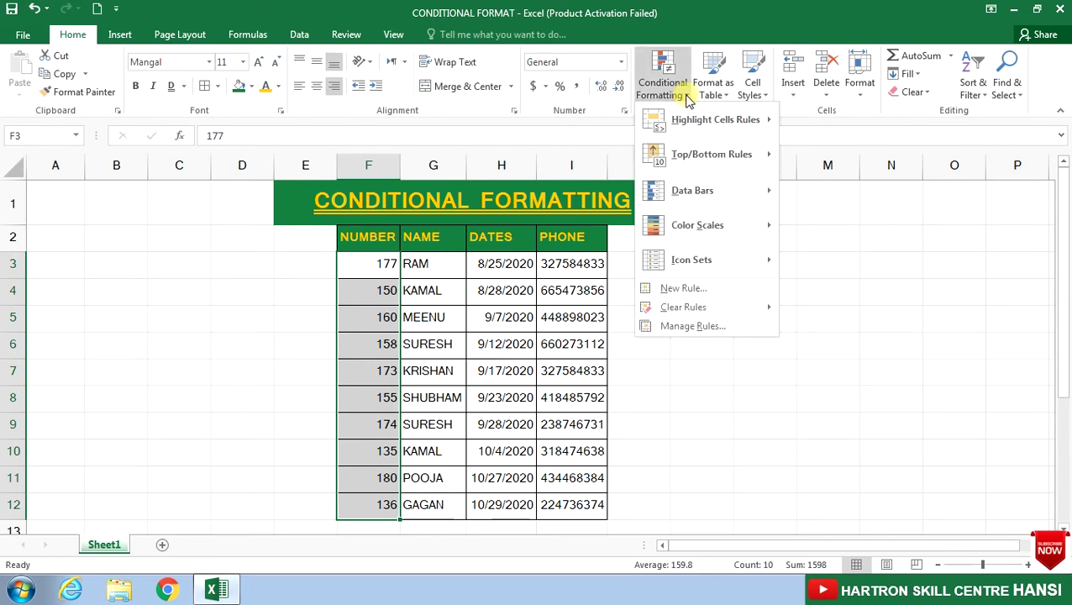
{"action": "mouse_move", "coordinate": [691, 124]}
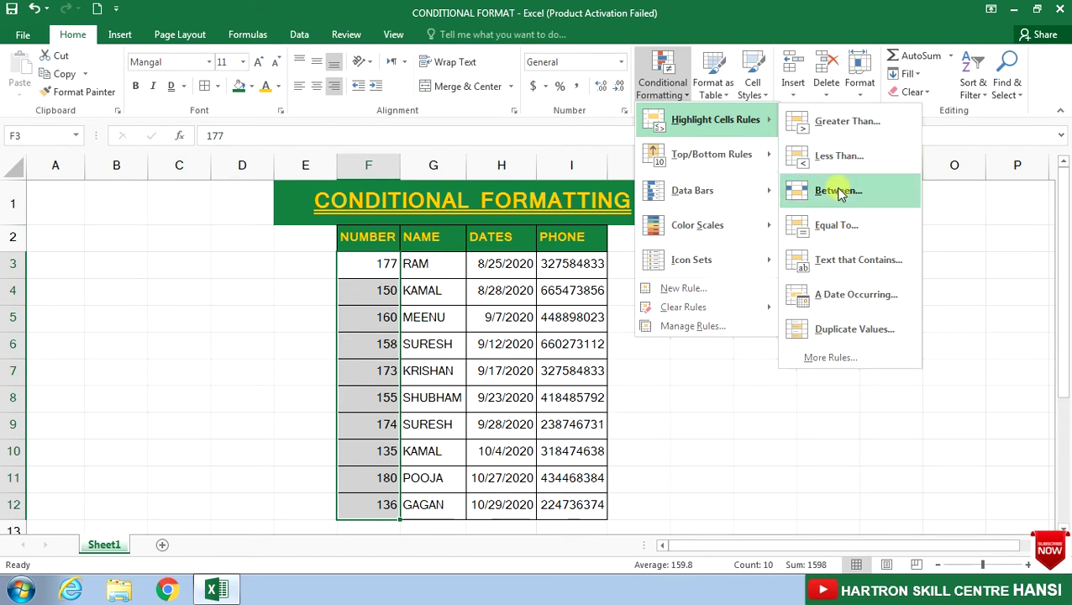
{"action": "left_click", "coordinate": [838, 190]}
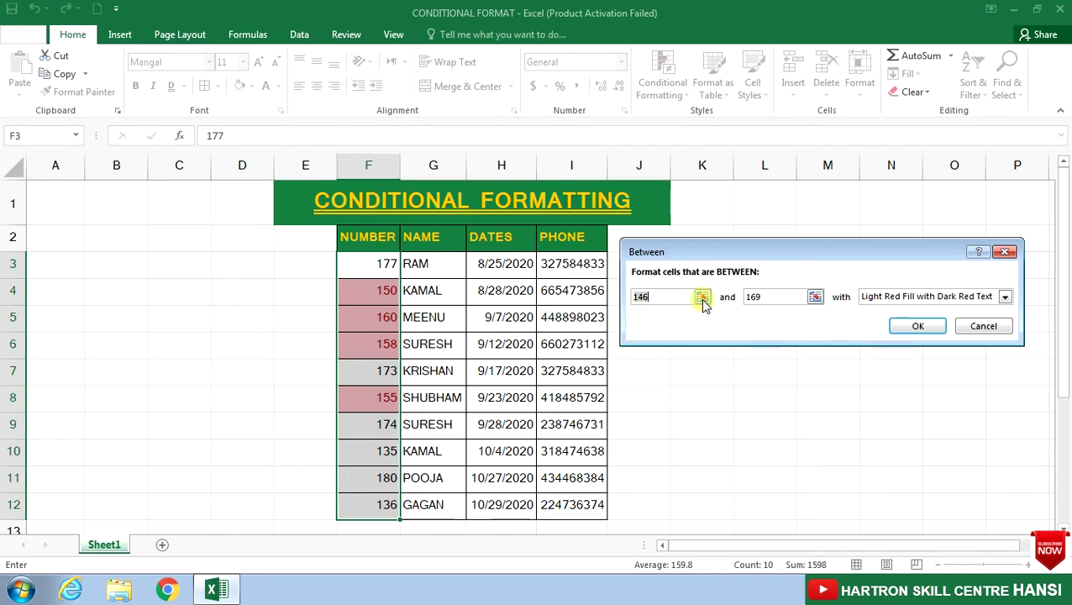
{"action": "type", "text": "130"}
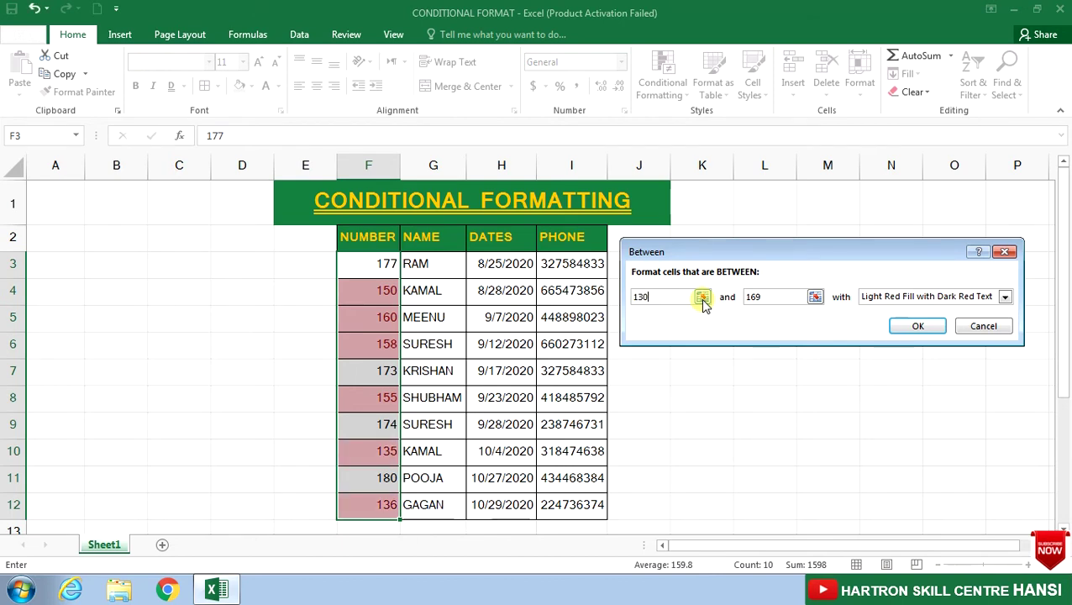
{"action": "double_click", "coordinate": [771, 296]}
{"action": "type", "text": "1"}
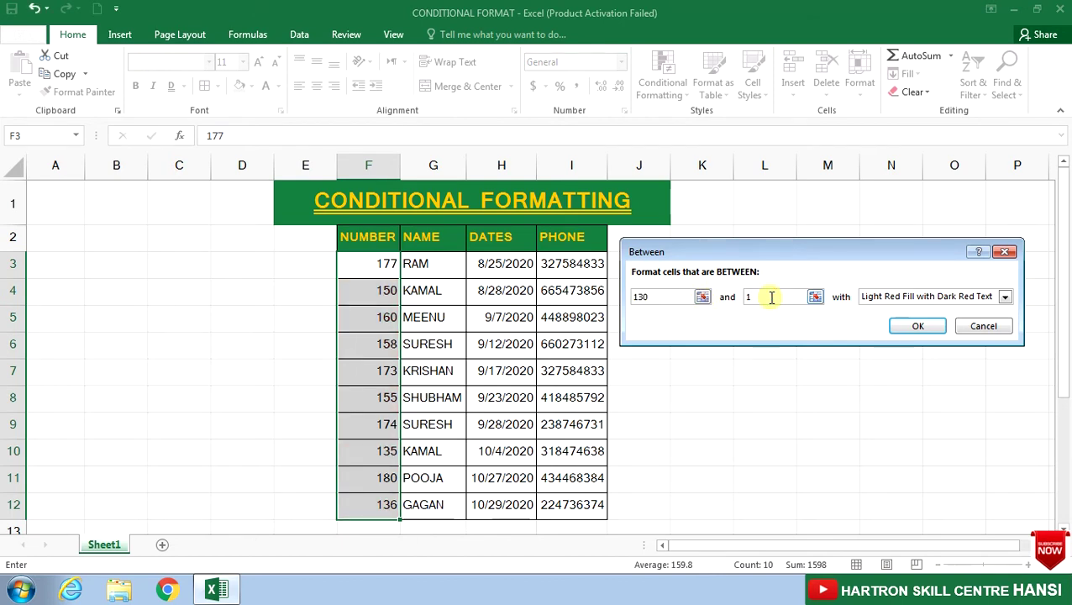
{"action": "type", "text": "50"}
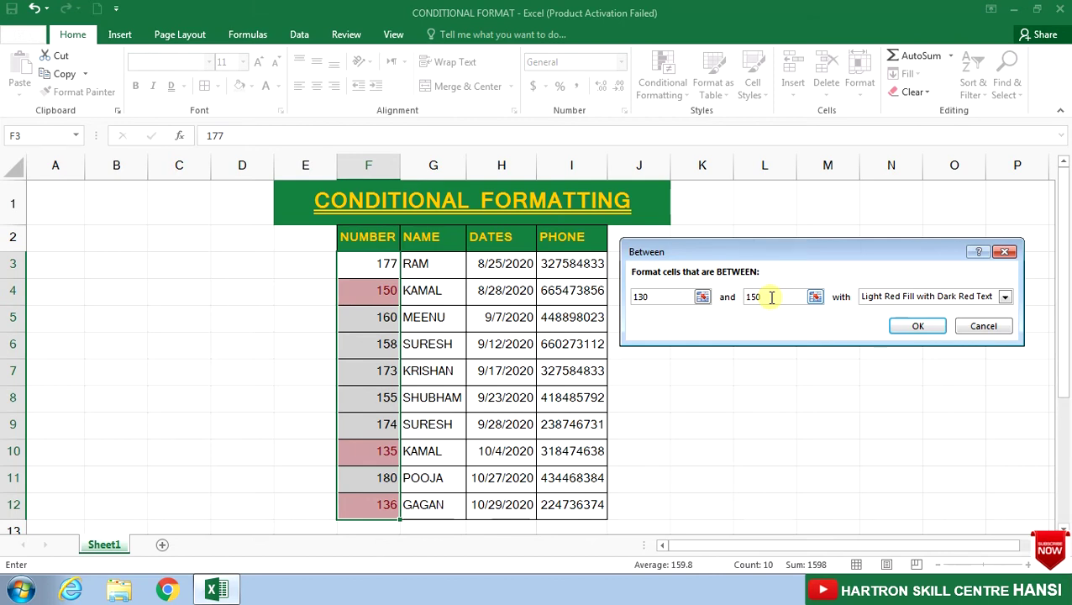
{"action": "left_click", "coordinate": [959, 325]}
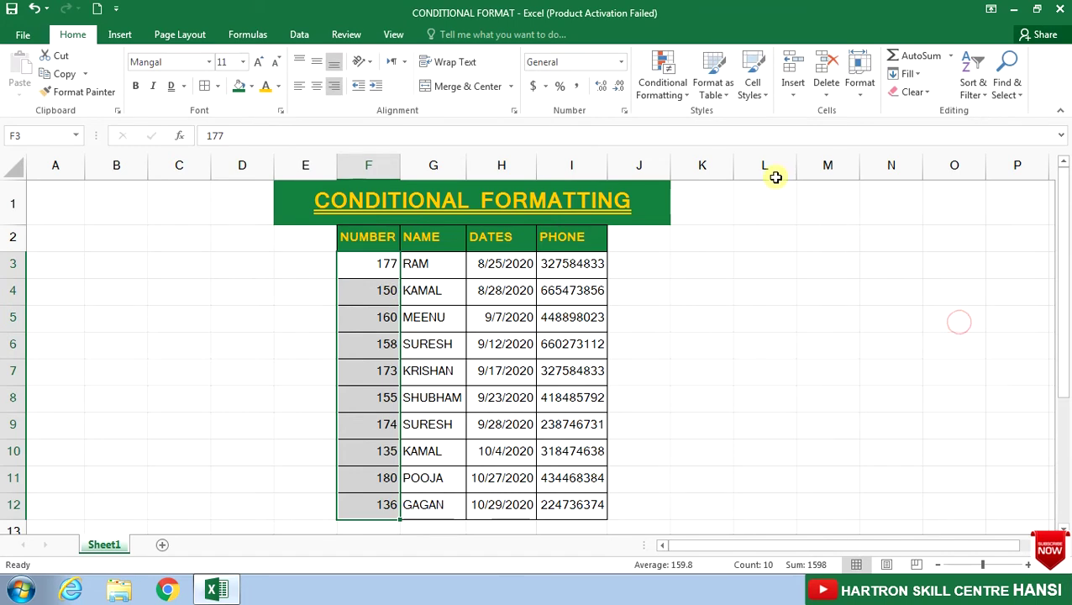
Select G3:G12 and add a Text That Contains rule for GAGAN with light red fill.
{"action": "left_click", "coordinate": [664, 88]}
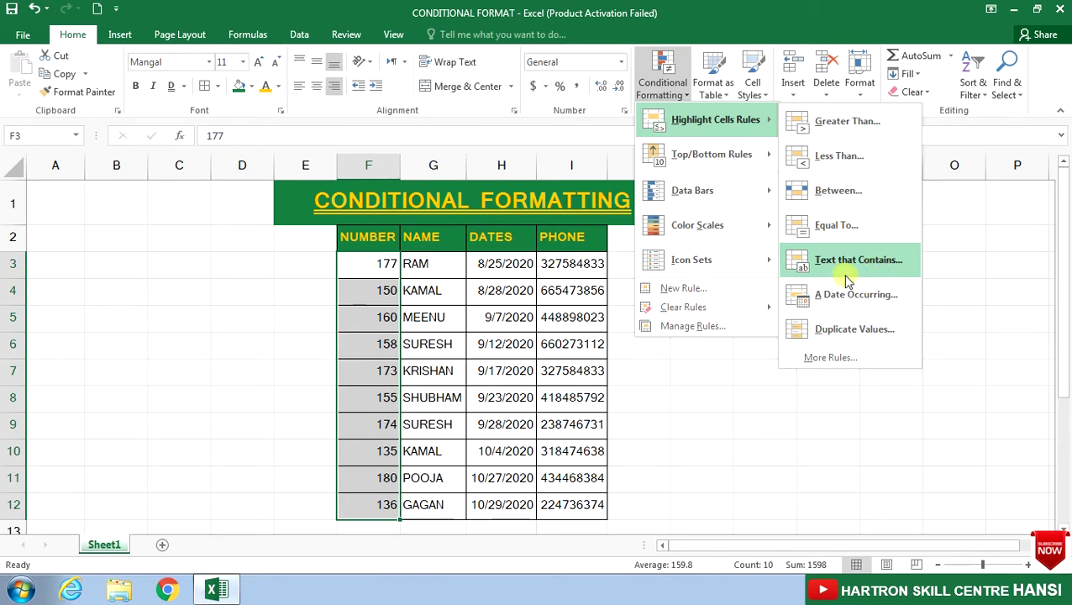
{"action": "left_click", "coordinate": [436, 270]}
{"action": "left_click_drag", "start_coordinate": [435, 270], "coordinate": [419, 502]}
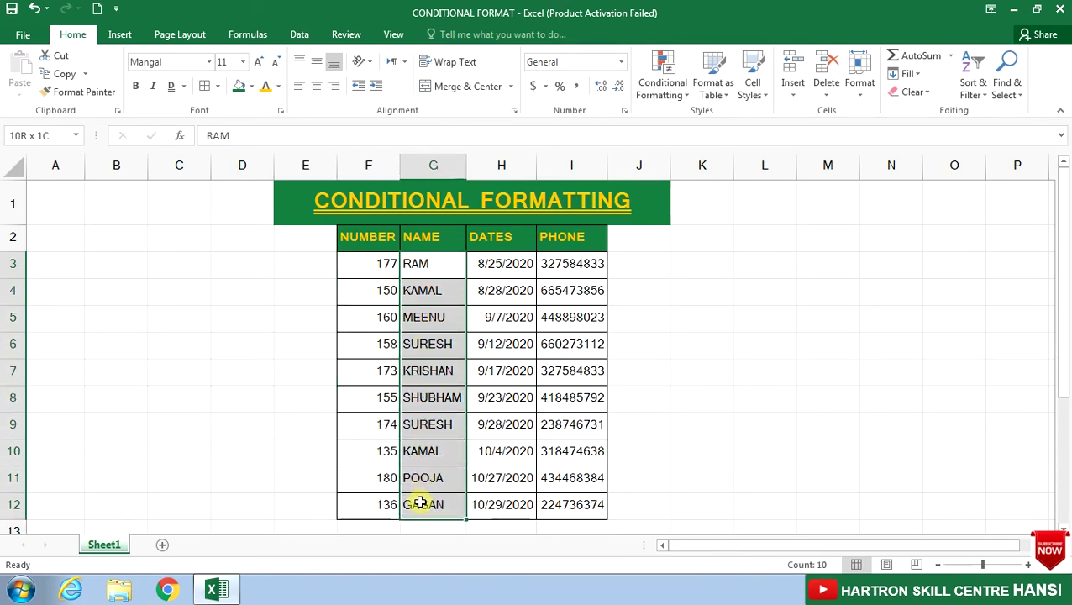
{"action": "left_click", "coordinate": [668, 94]}
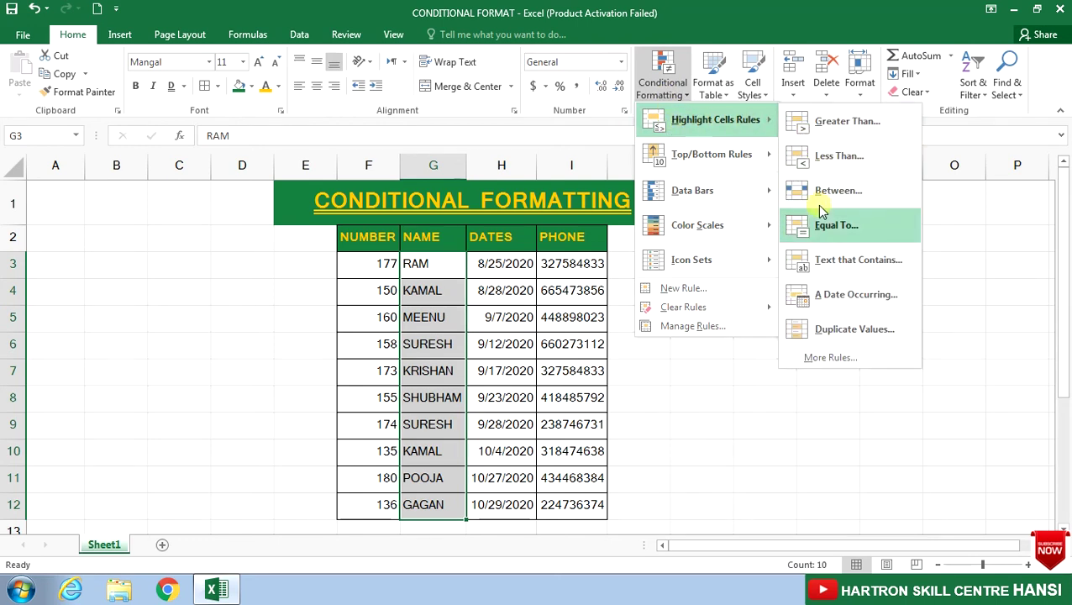
{"action": "left_click", "coordinate": [822, 264]}
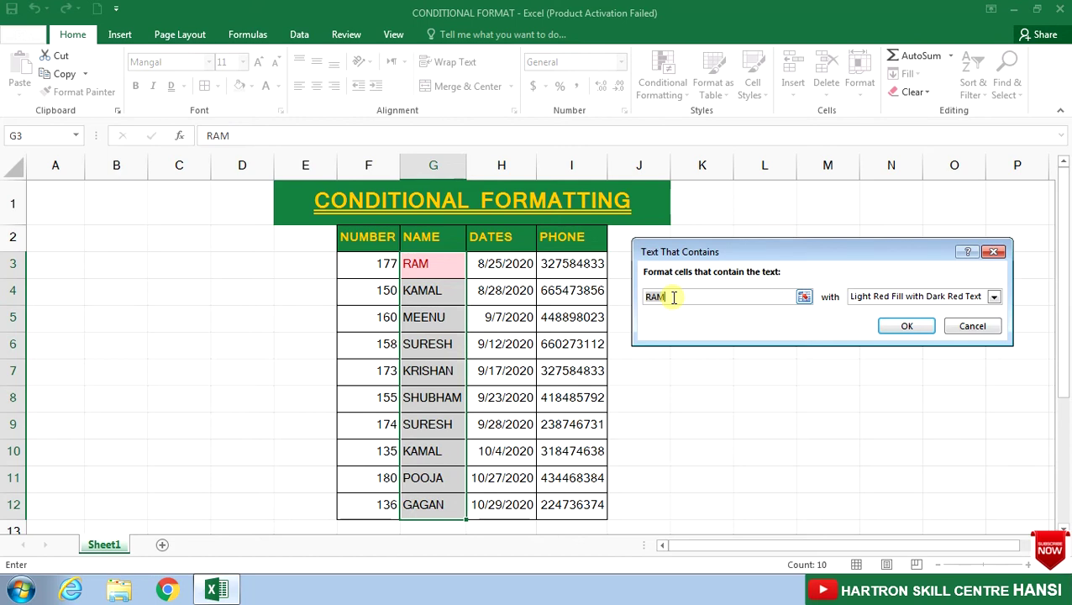
{"action": "key", "text": "BackSpace"}
{"action": "type", "text": "GAGAN"}
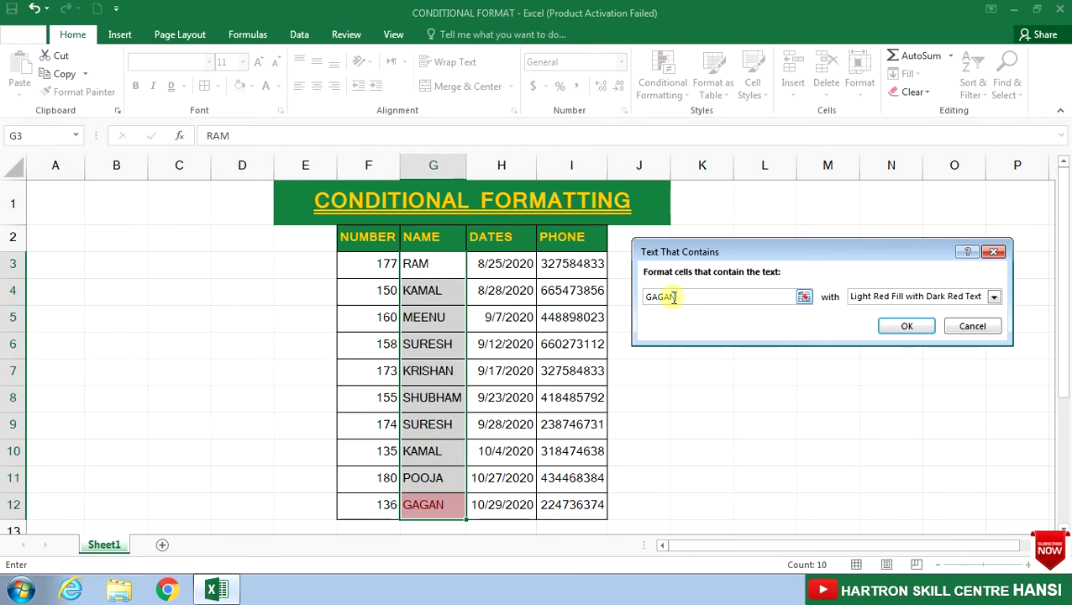
{"action": "left_click", "coordinate": [901, 327]}
Select the ten dates in H3:H12.
{"action": "left_click", "coordinate": [684, 89]}
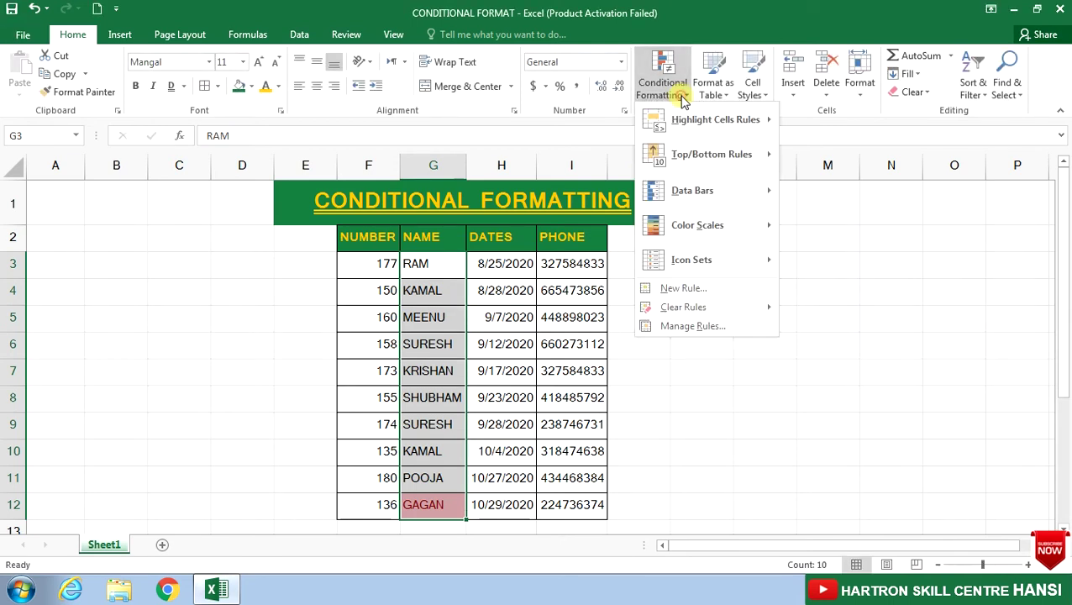
{"action": "mouse_move", "coordinate": [714, 120]}
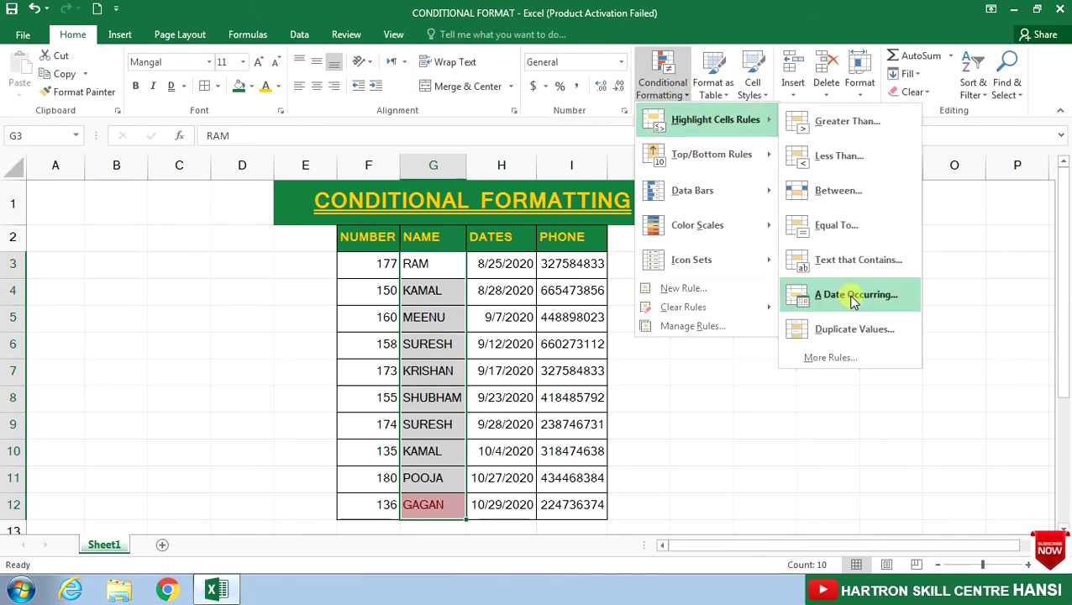
{"action": "left_click", "coordinate": [507, 262]}
{"action": "left_click", "coordinate": [508, 262]}
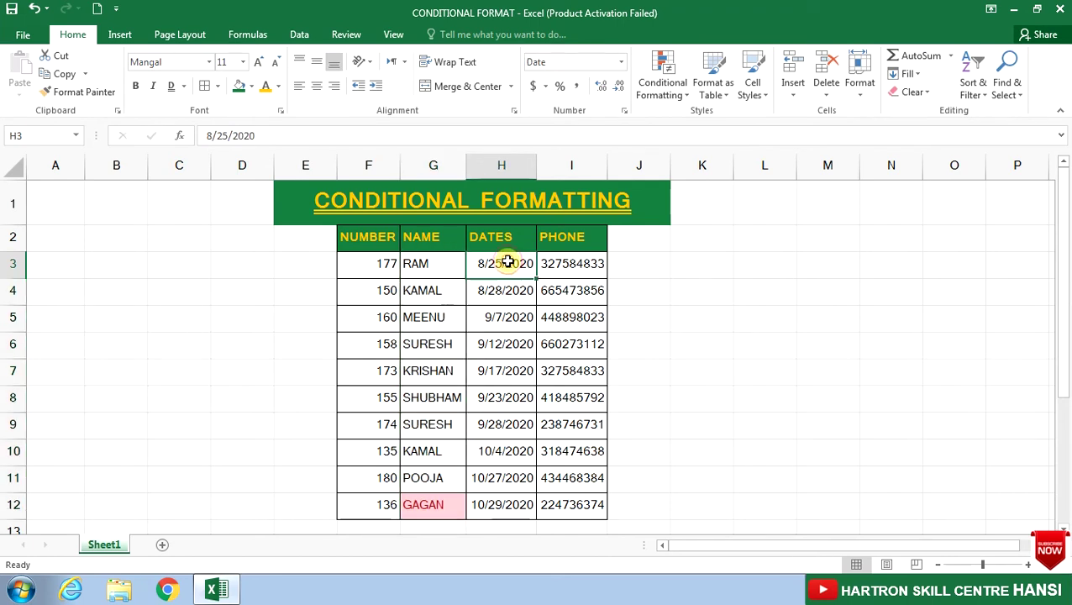
{"action": "left_click_drag", "start_coordinate": [508, 262], "coordinate": [507, 504]}
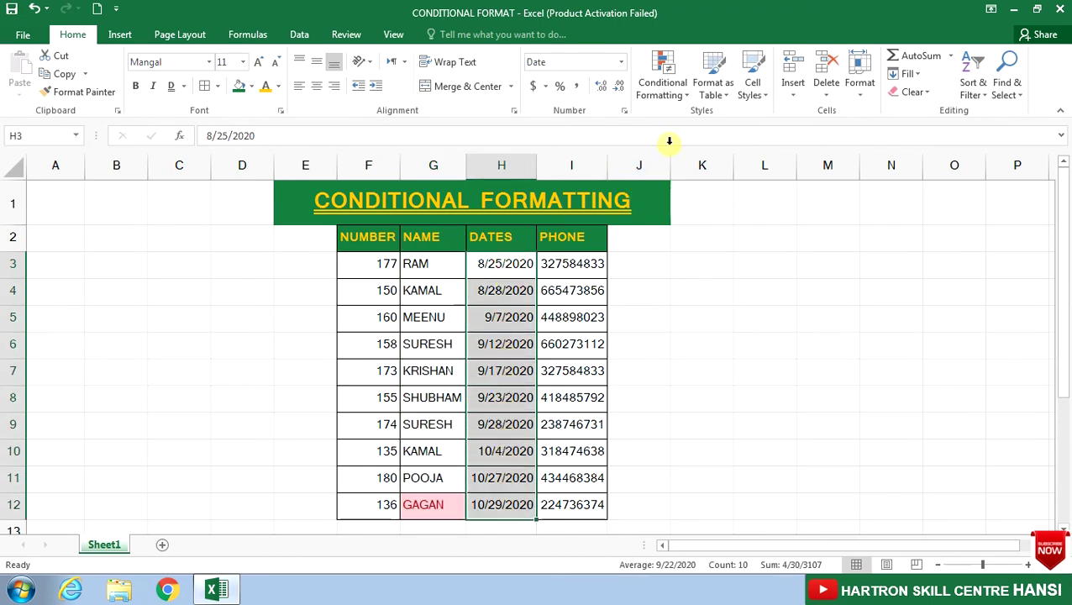
Start an A Date Occurring rule, trying Last 7 Days, then settling on Today.
{"action": "left_click", "coordinate": [687, 94]}
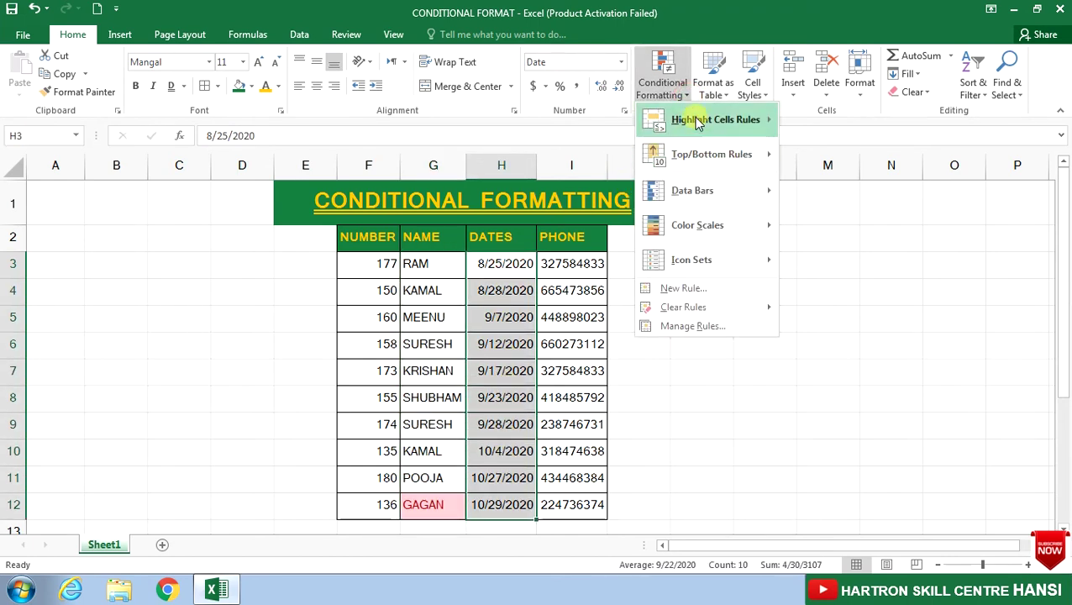
{"action": "mouse_move", "coordinate": [695, 124]}
{"action": "left_click", "coordinate": [846, 299]}
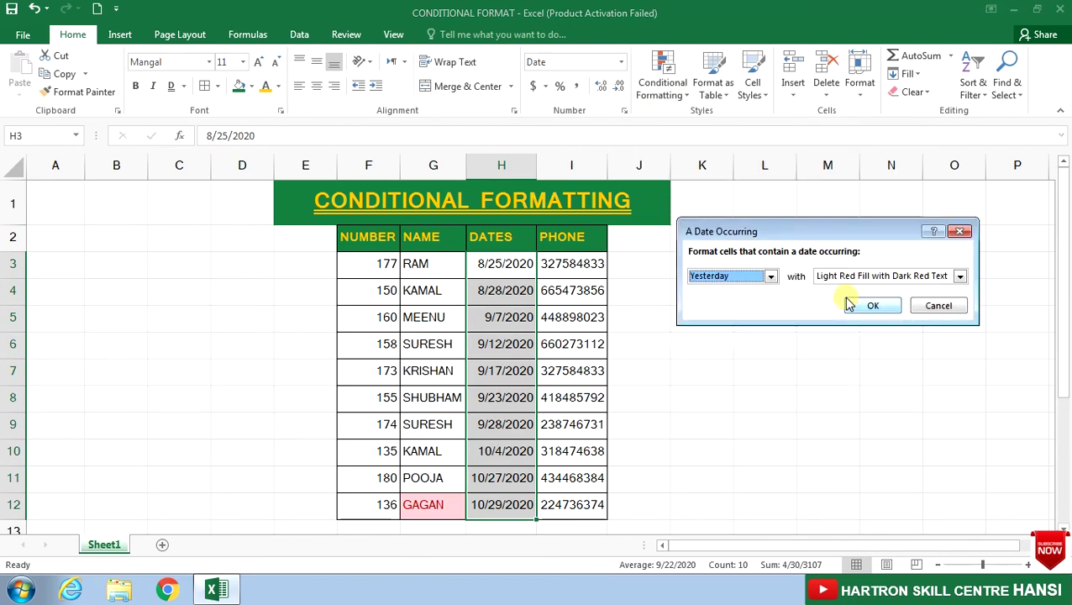
{"action": "left_click", "coordinate": [770, 276]}
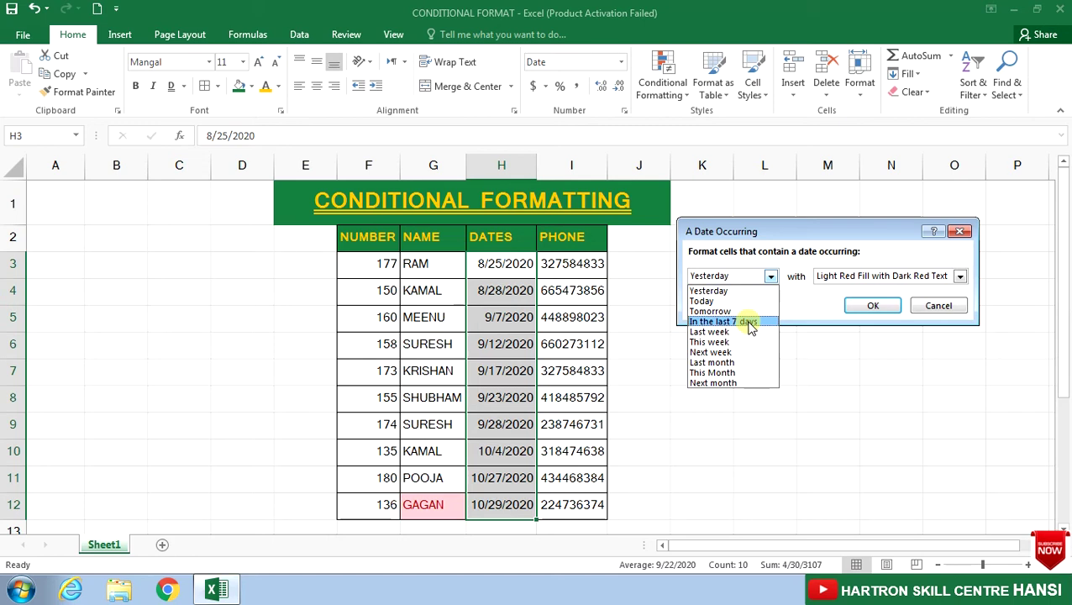
{"action": "left_click", "coordinate": [750, 327]}
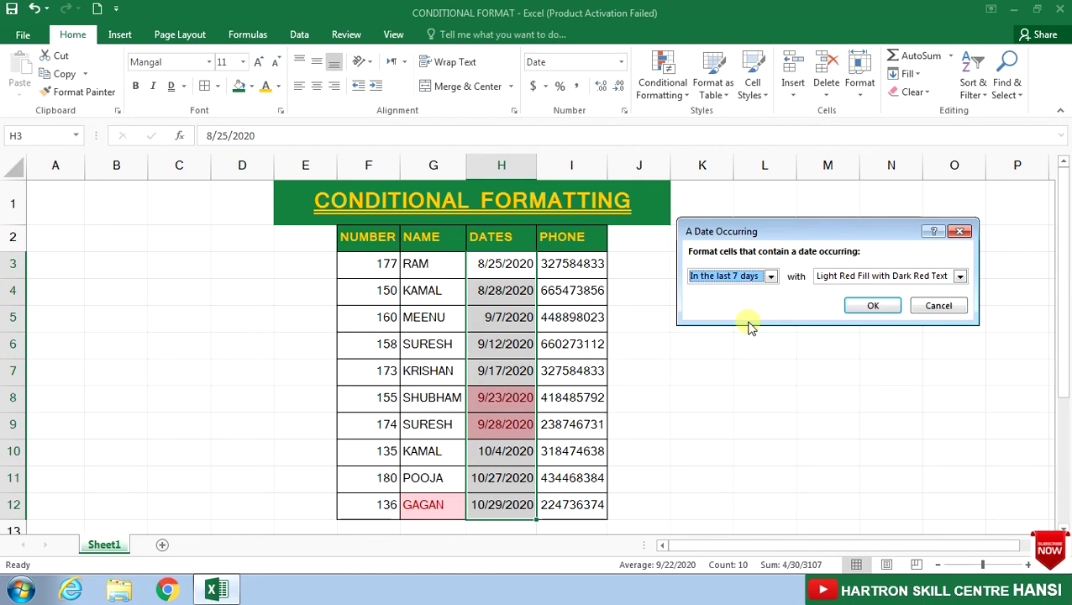
{"action": "left_click", "coordinate": [768, 276]}
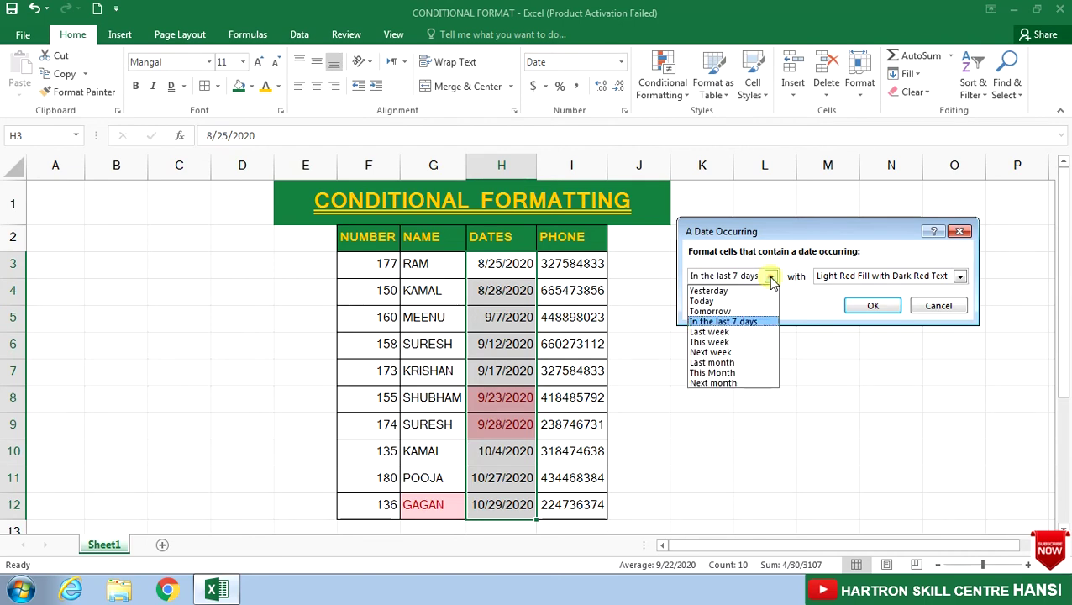
{"action": "left_click", "coordinate": [736, 303]}
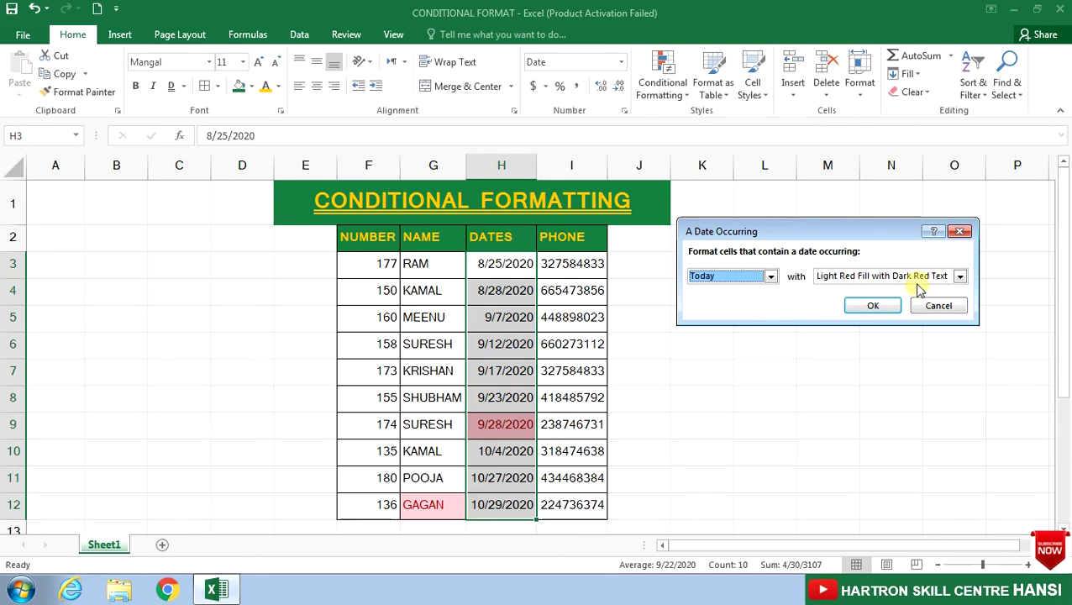
{"action": "left_click", "coordinate": [958, 276]}
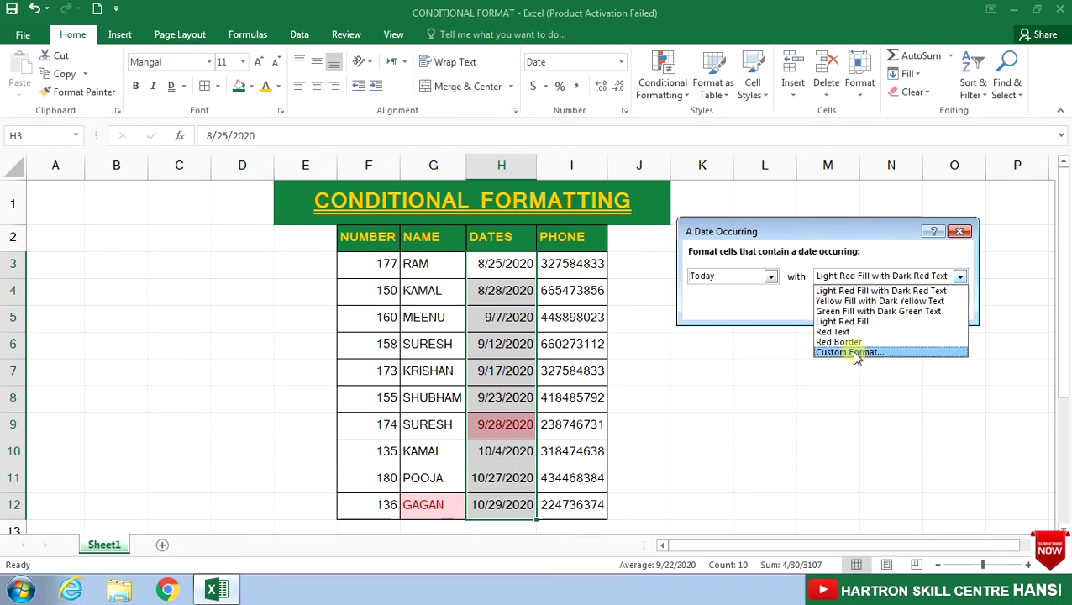
Give the Today rule a custom dark green fill with gold text and apply it.
{"action": "left_click", "coordinate": [863, 353]}
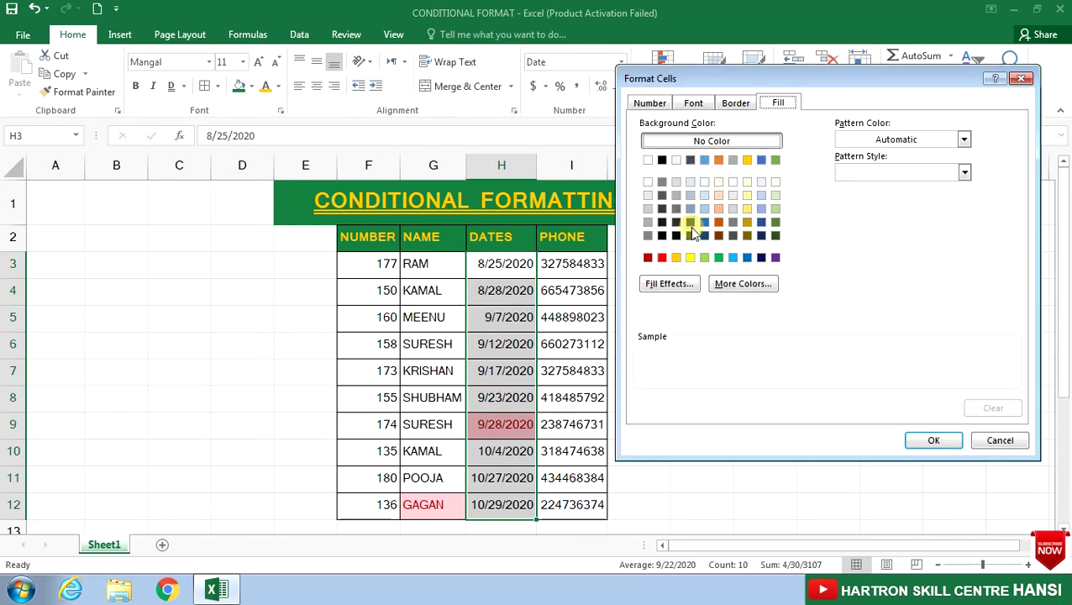
{"action": "left_click", "coordinate": [774, 222]}
{"action": "left_click", "coordinate": [693, 104]}
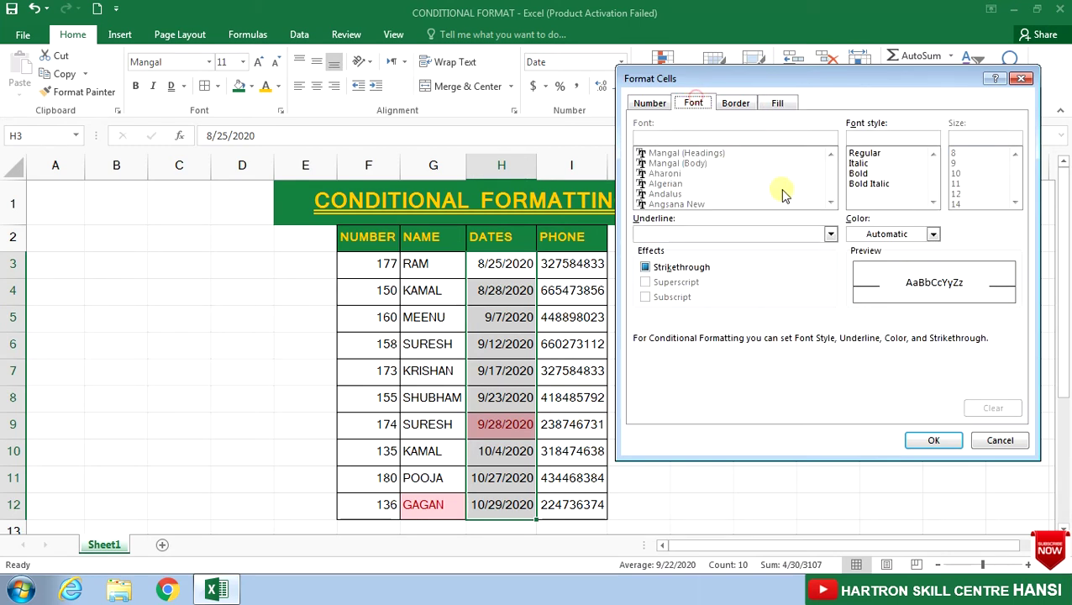
{"action": "left_click", "coordinate": [932, 234]}
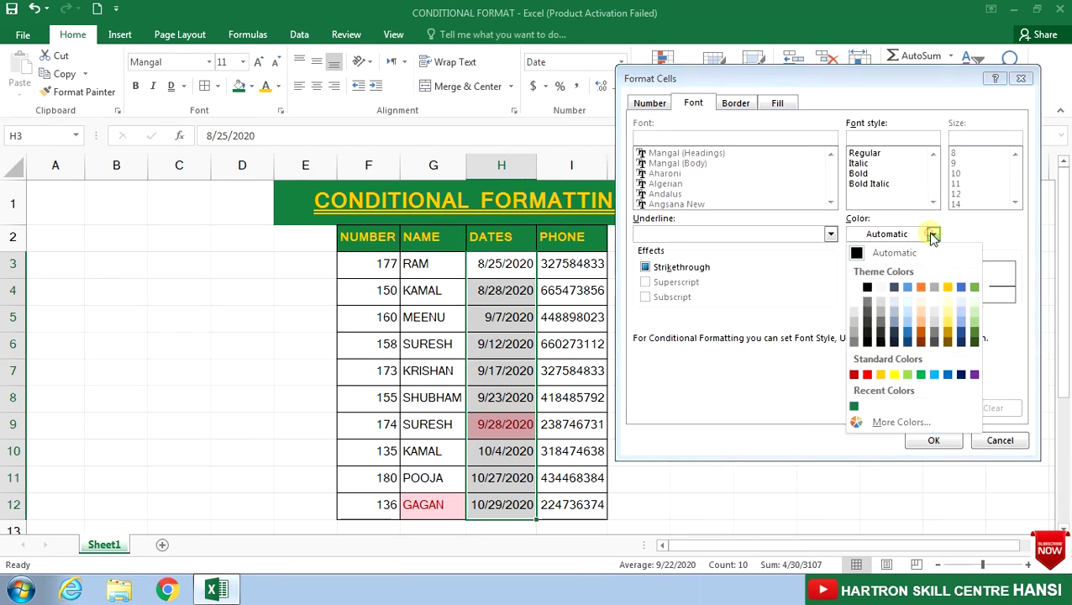
{"action": "left_click", "coordinate": [880, 374]}
{"action": "left_click", "coordinate": [933, 443]}
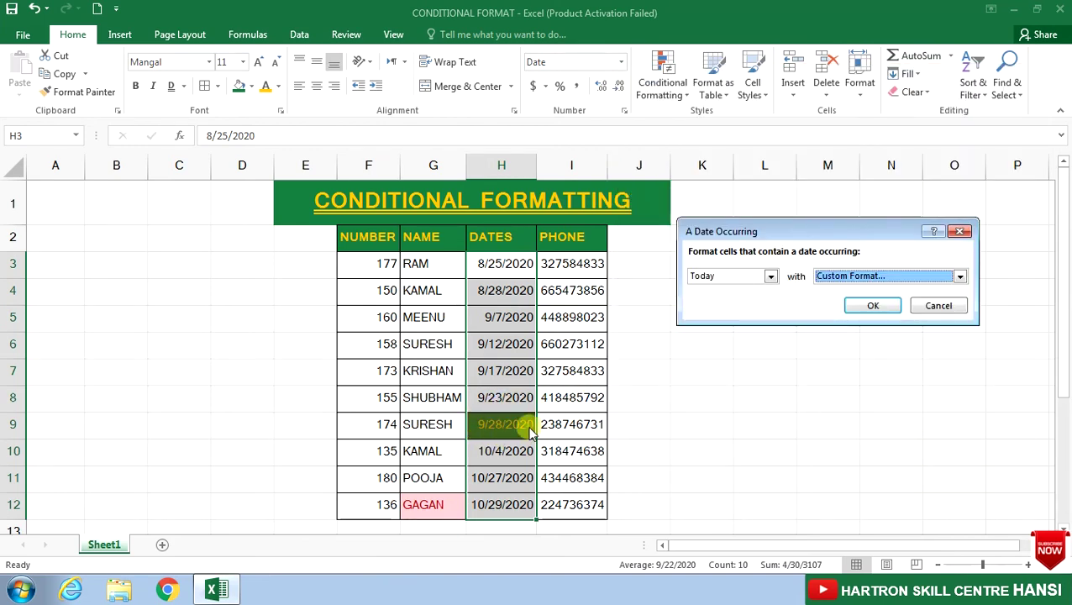
{"action": "left_click", "coordinate": [871, 306]}
{"action": "left_click", "coordinate": [672, 88]}
Select phone numbers I3:I12 and start a Duplicate Values rule set to Unique.
{"action": "mouse_move", "coordinate": [689, 120]}
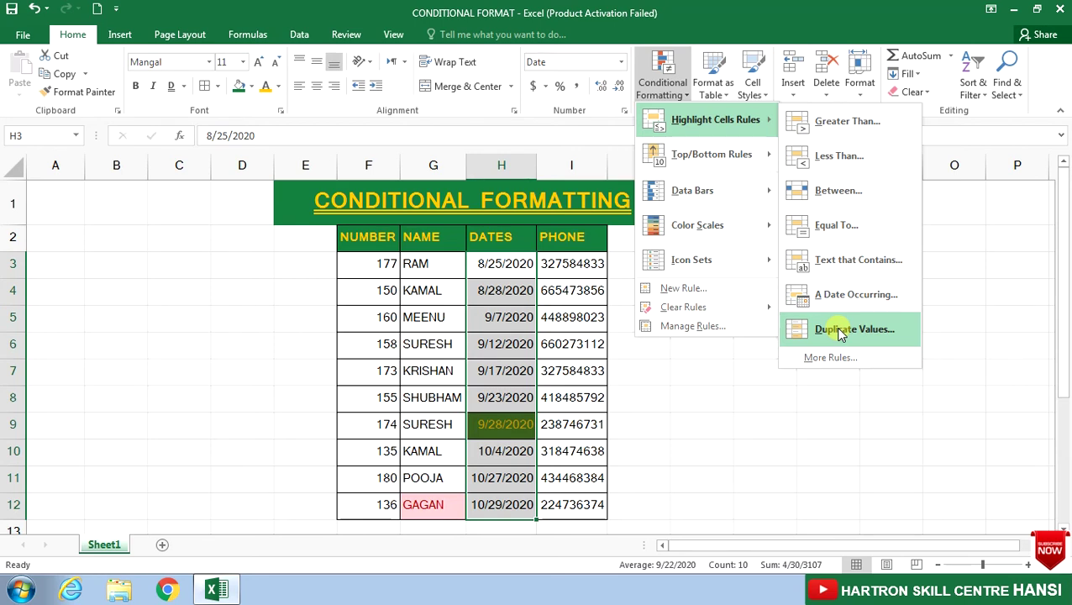
{"action": "left_click", "coordinate": [588, 263]}
{"action": "left_click_drag", "start_coordinate": [588, 263], "coordinate": [579, 507]}
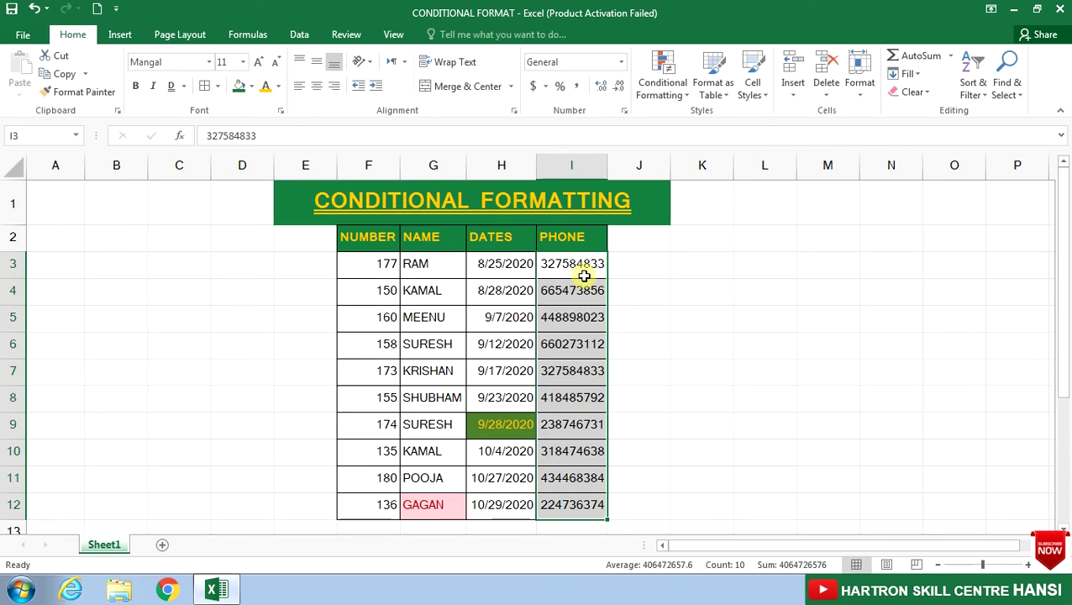
{"action": "left_click", "coordinate": [678, 94]}
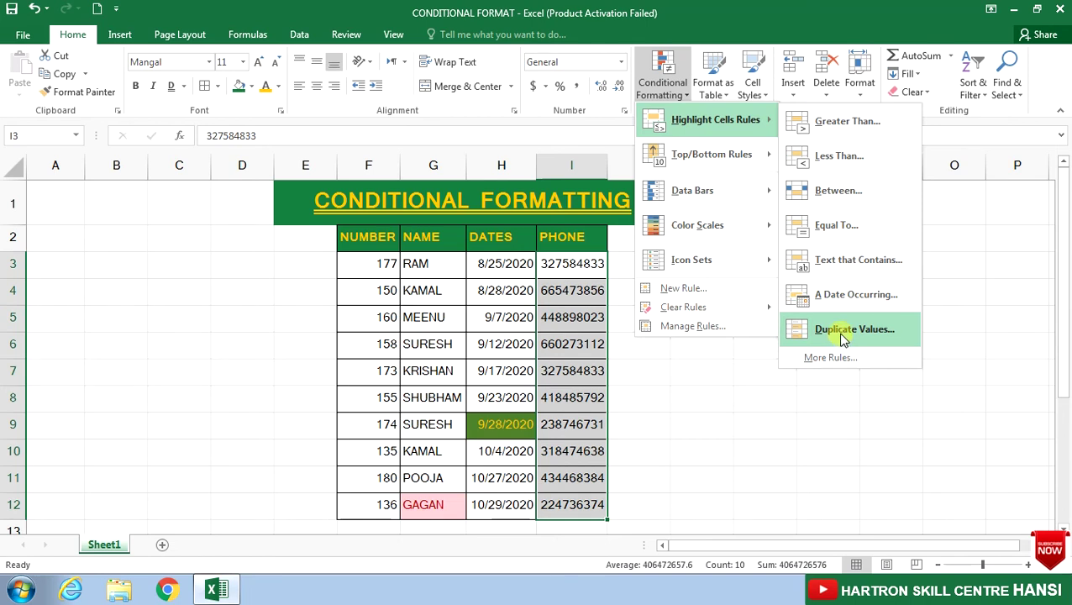
{"action": "left_click", "coordinate": [843, 334]}
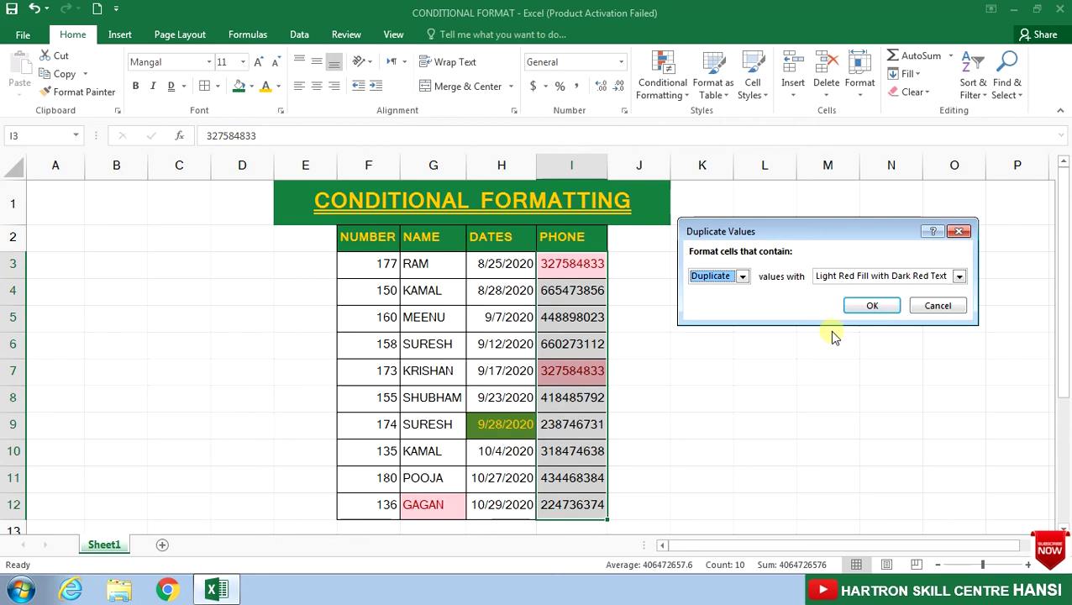
{"action": "left_click", "coordinate": [745, 279]}
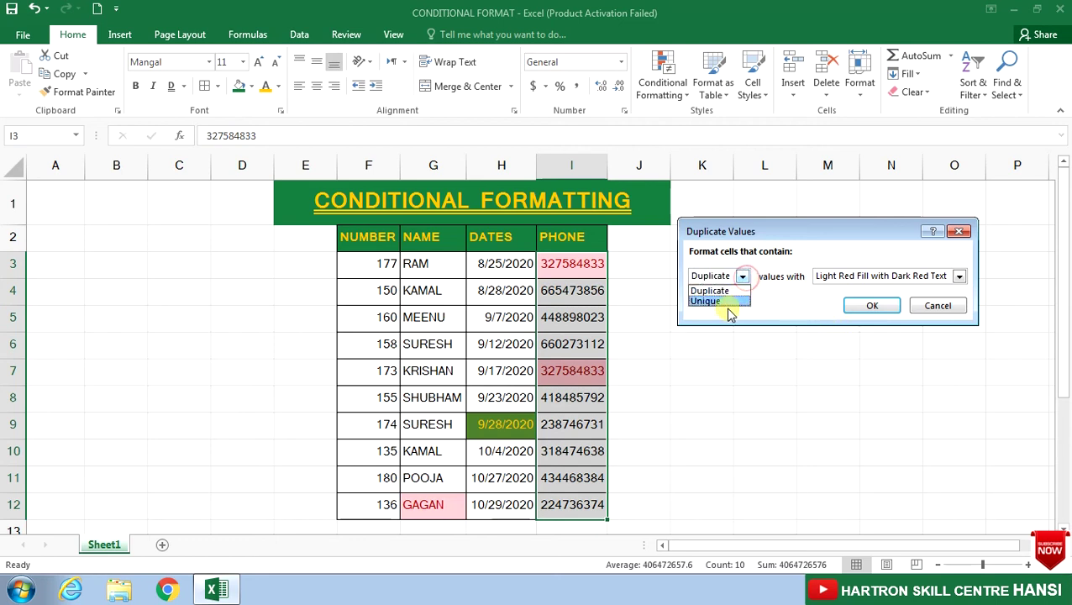
{"action": "left_click", "coordinate": [715, 301]}
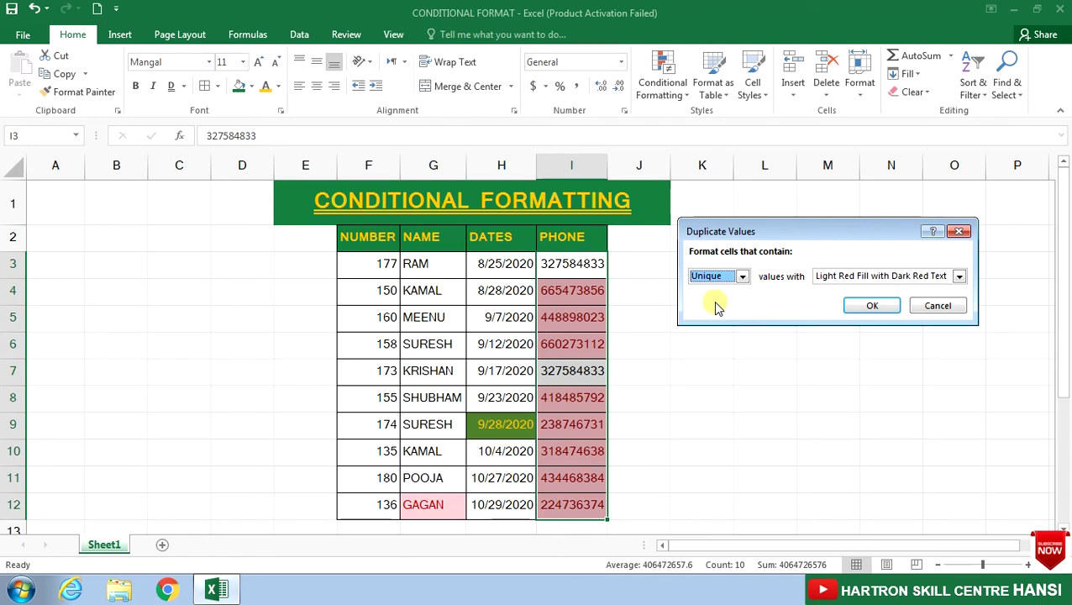
Choose Green Fill with Dark Green Text instead of Red Text and apply the rule.
{"action": "left_click", "coordinate": [957, 277]}
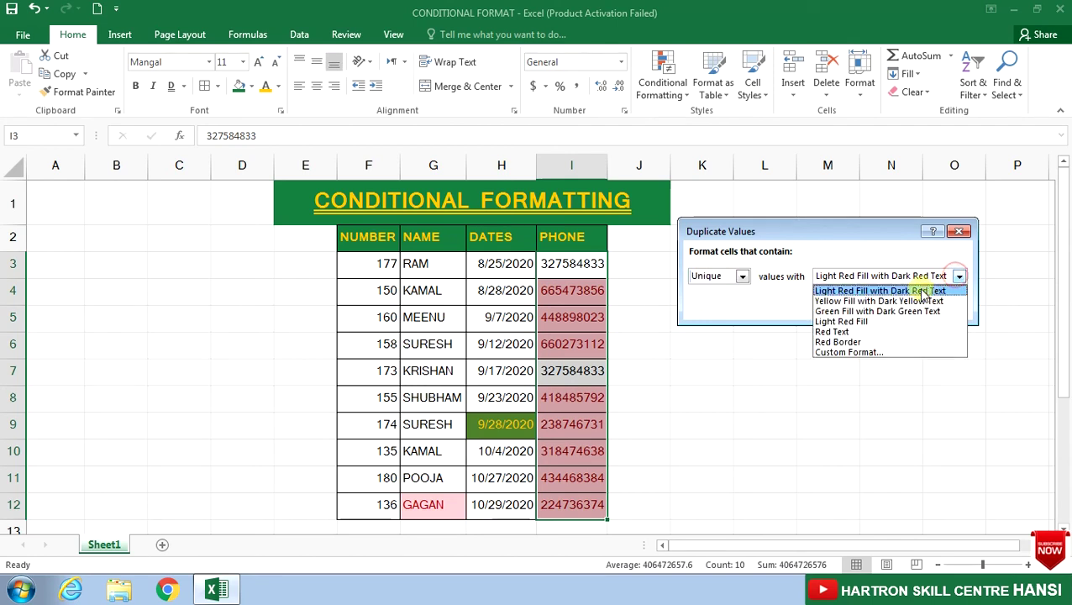
{"action": "left_click", "coordinate": [837, 332]}
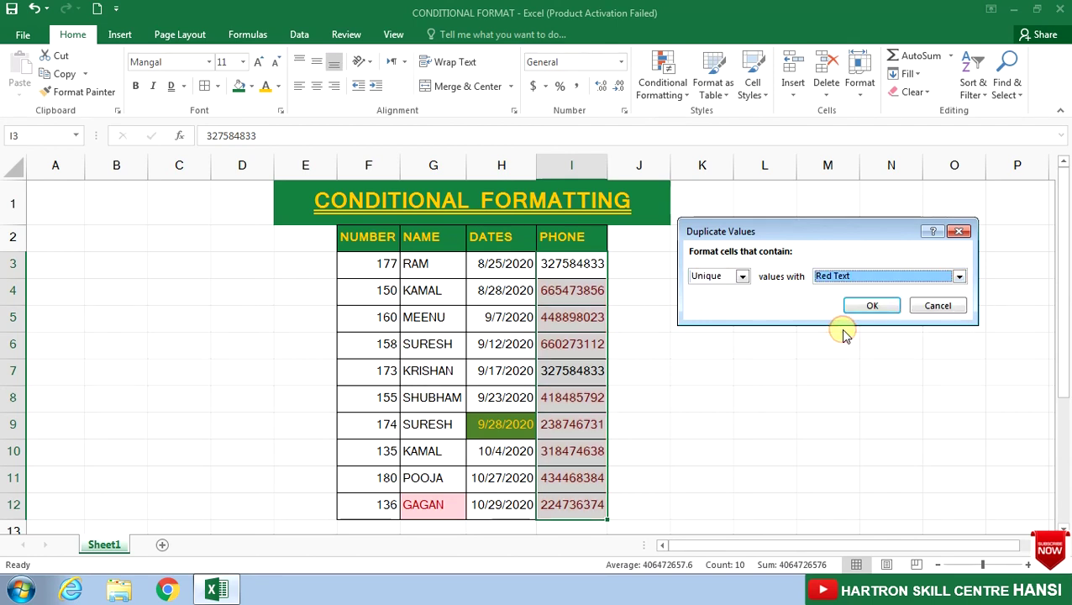
{"action": "left_click", "coordinate": [884, 276]}
{"action": "left_click", "coordinate": [885, 311]}
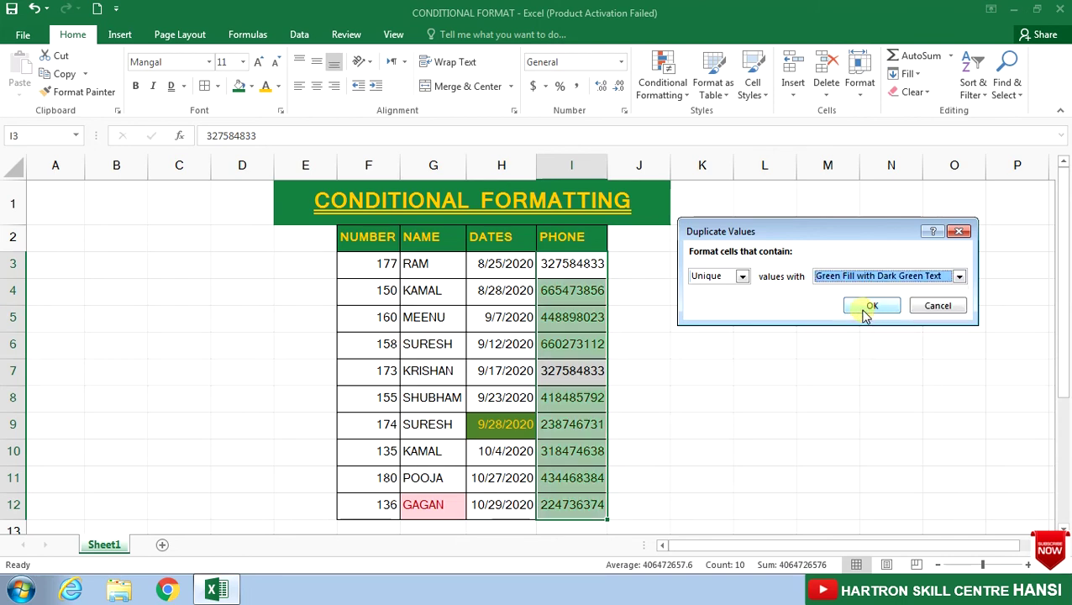
{"action": "left_click", "coordinate": [869, 308]}
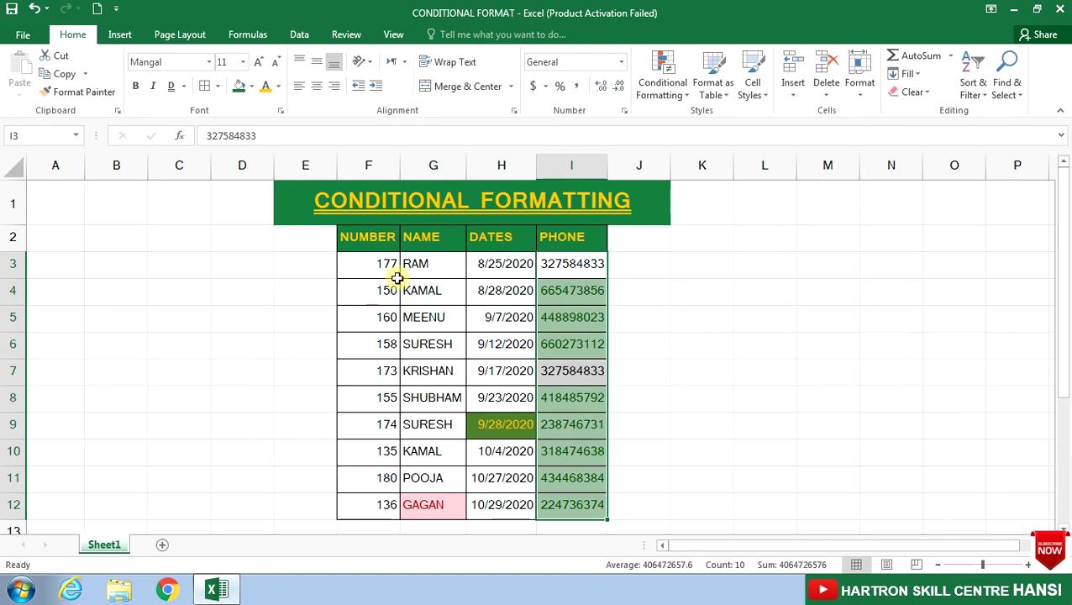
{"action": "left_click_drag", "start_coordinate": [377, 265], "coordinate": [359, 504]}
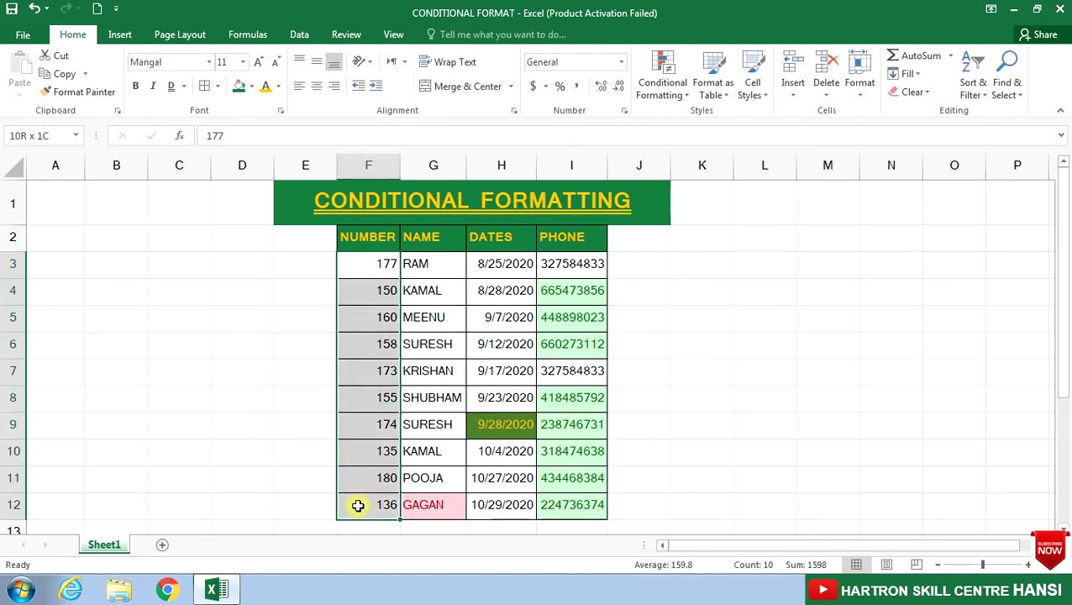
{"action": "left_click", "coordinate": [662, 84]}
{"action": "mouse_move", "coordinate": [685, 120]}
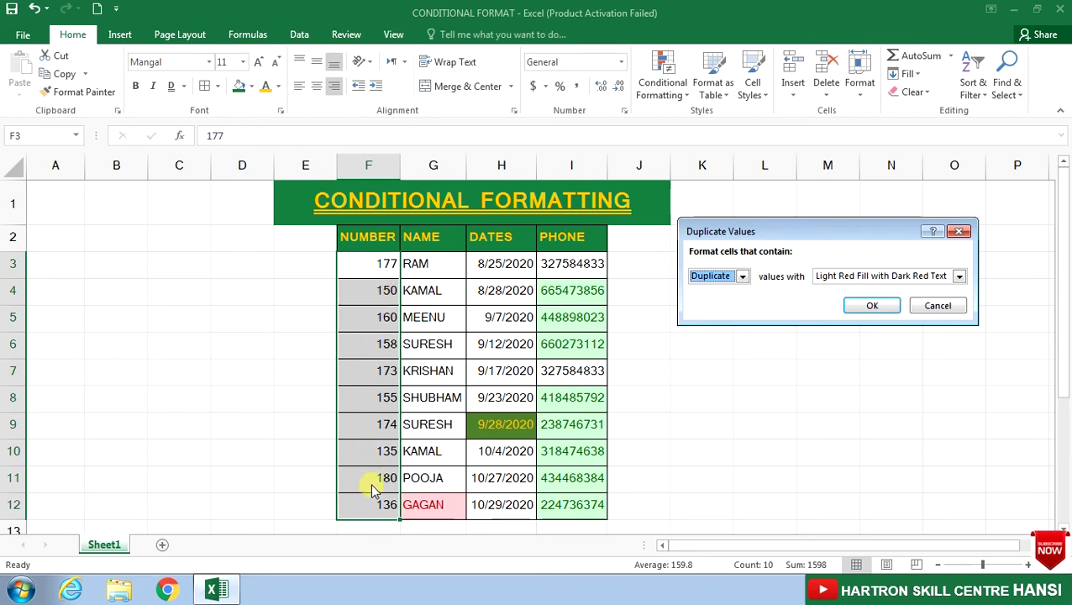
{"action": "left_click", "coordinate": [743, 277]}
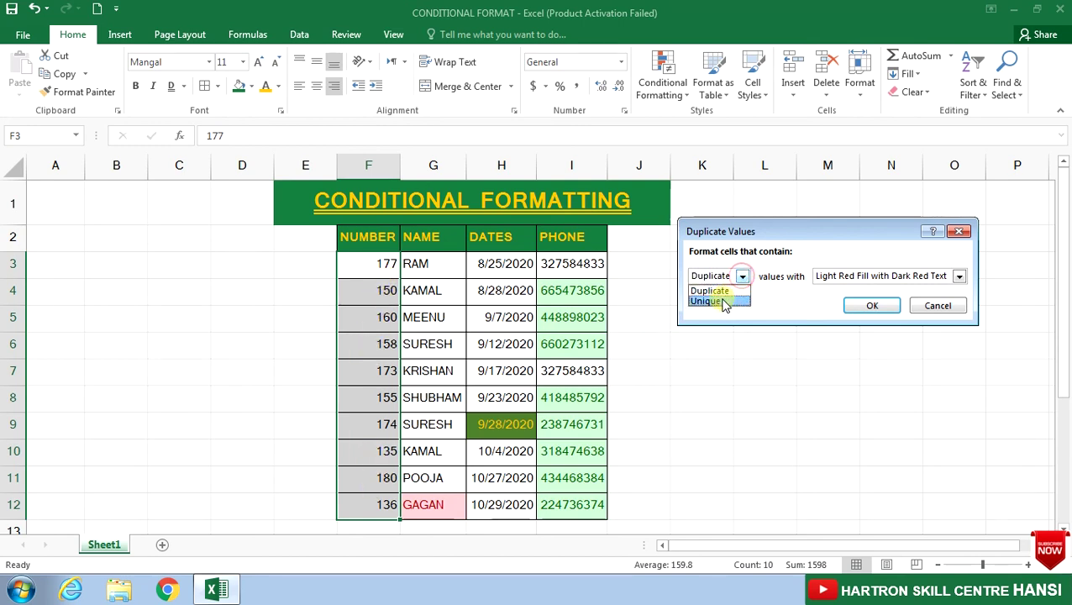
{"action": "left_click", "coordinate": [710, 301]}
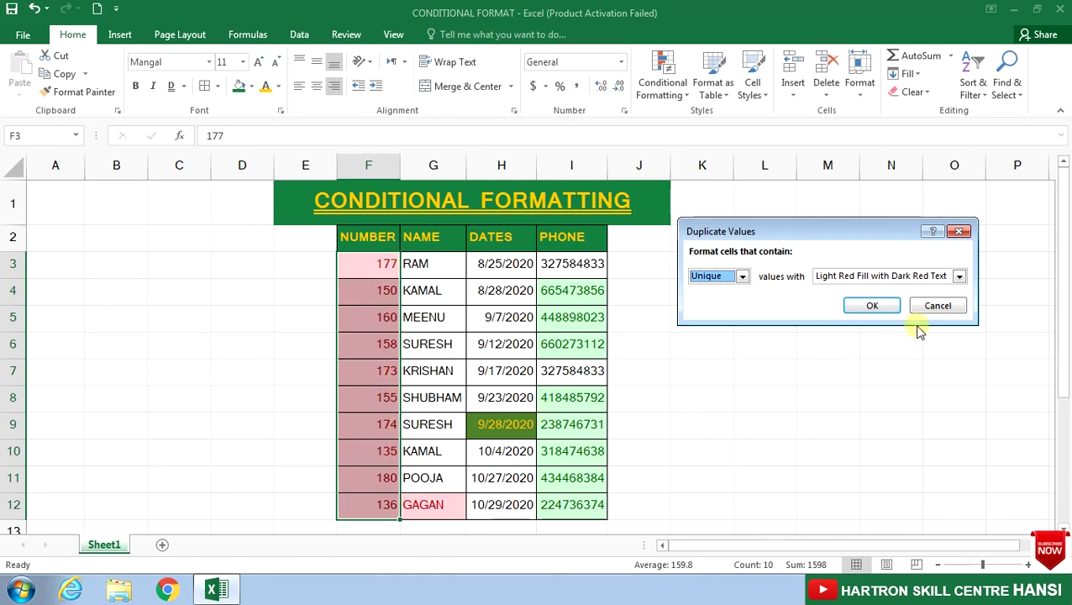
{"action": "left_click", "coordinate": [938, 308]}
{"action": "left_click_drag", "start_coordinate": [437, 265], "coordinate": [435, 506]}
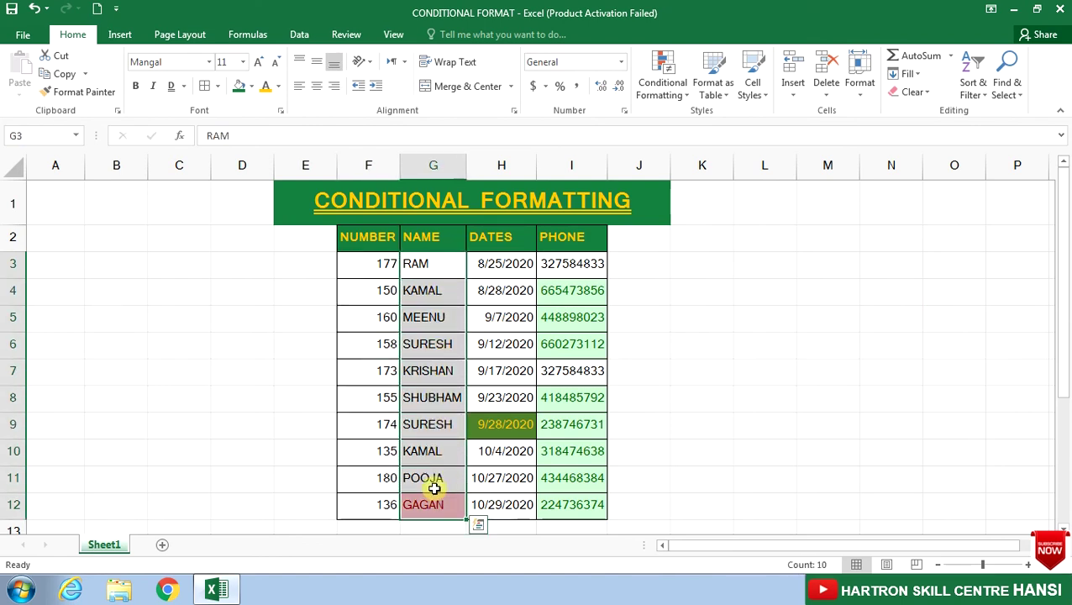
{"action": "left_click", "coordinate": [682, 99]}
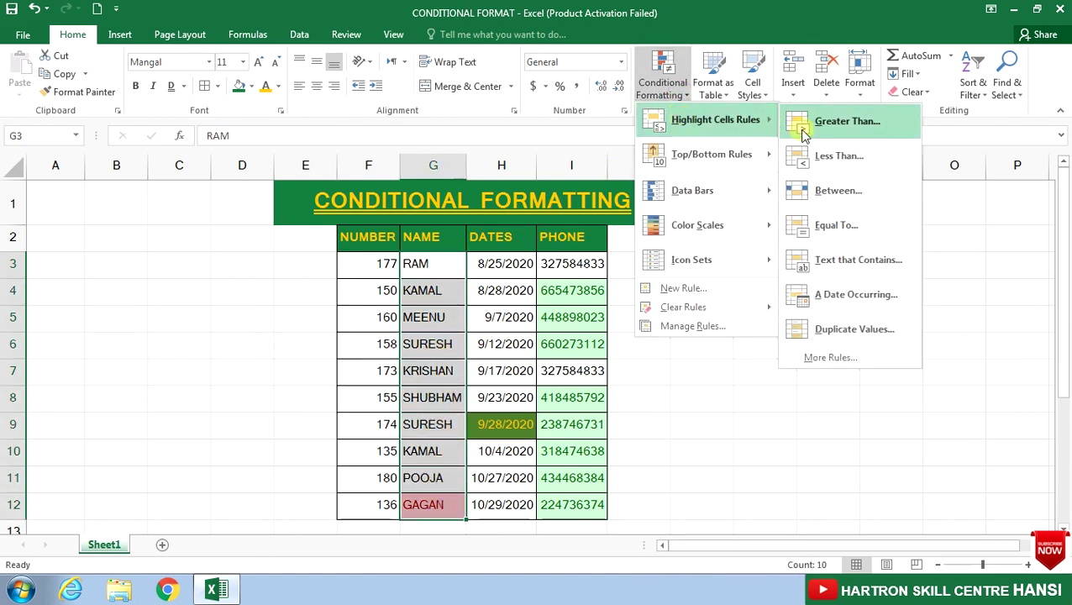
{"action": "left_click", "coordinate": [836, 327]}
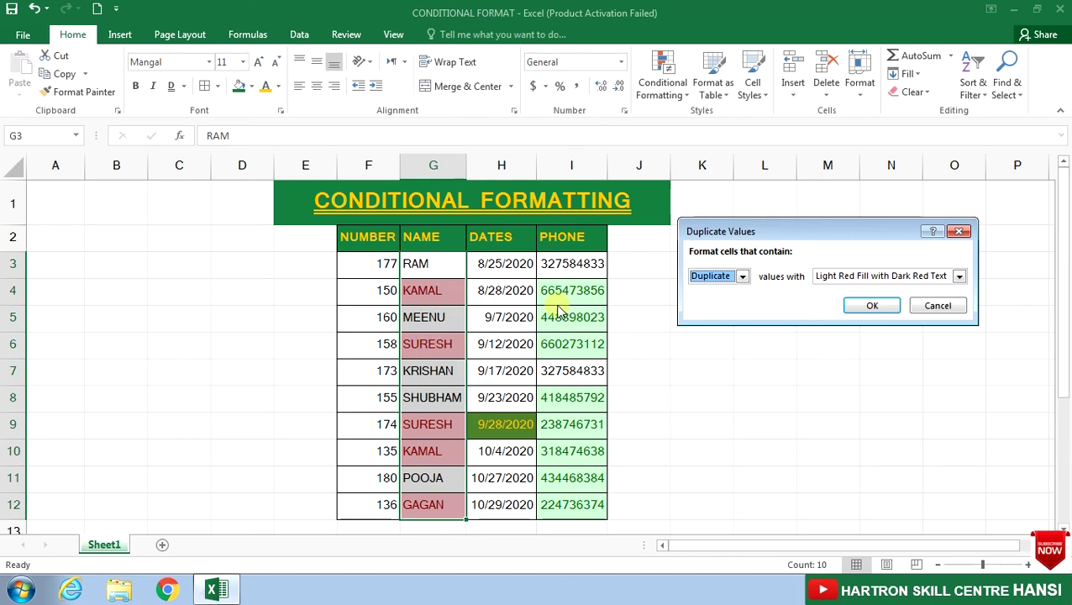
{"action": "left_click", "coordinate": [742, 276]}
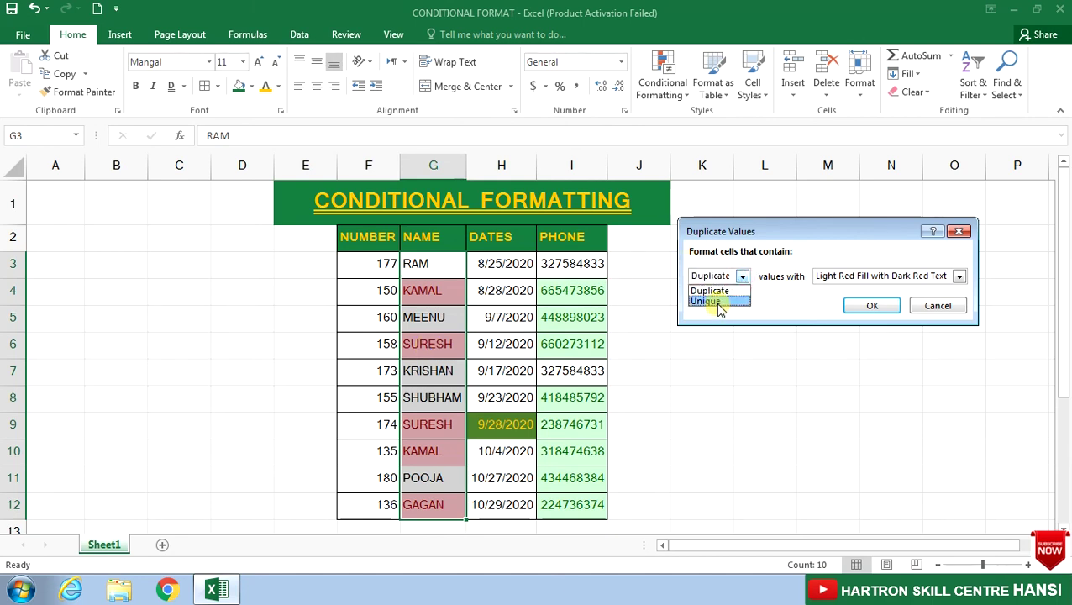
{"action": "left_click", "coordinate": [718, 301]}
{"action": "left_click", "coordinate": [959, 302]}
{"action": "left_click", "coordinate": [794, 362]}
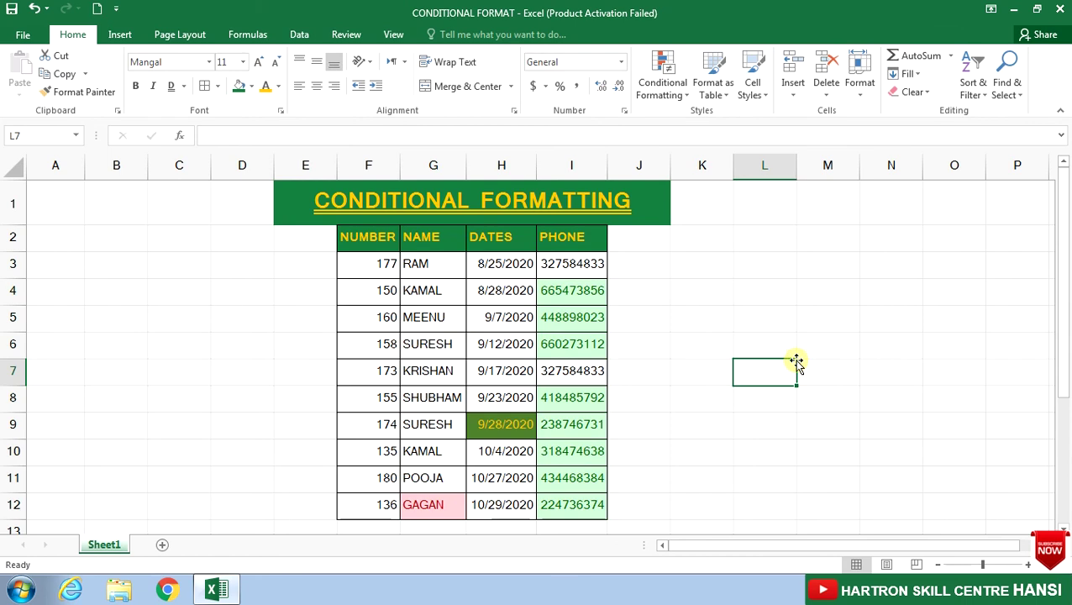
Use Clear Rules from Entire Sheet to remove the GAGAN, date and phone highlights.
{"action": "left_click", "coordinate": [683, 95]}
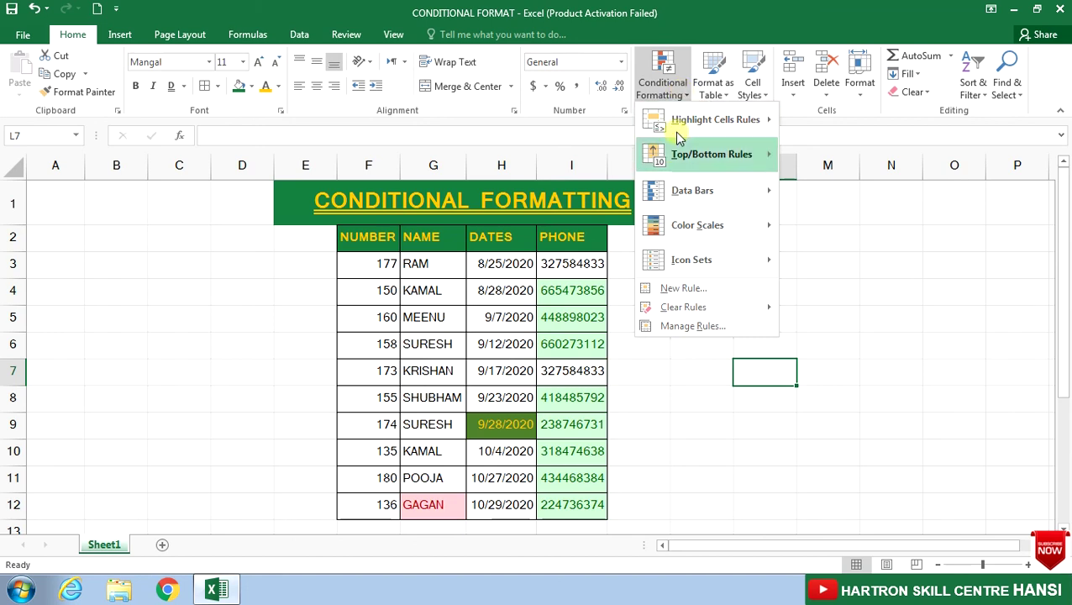
{"action": "left_click", "coordinate": [704, 308]}
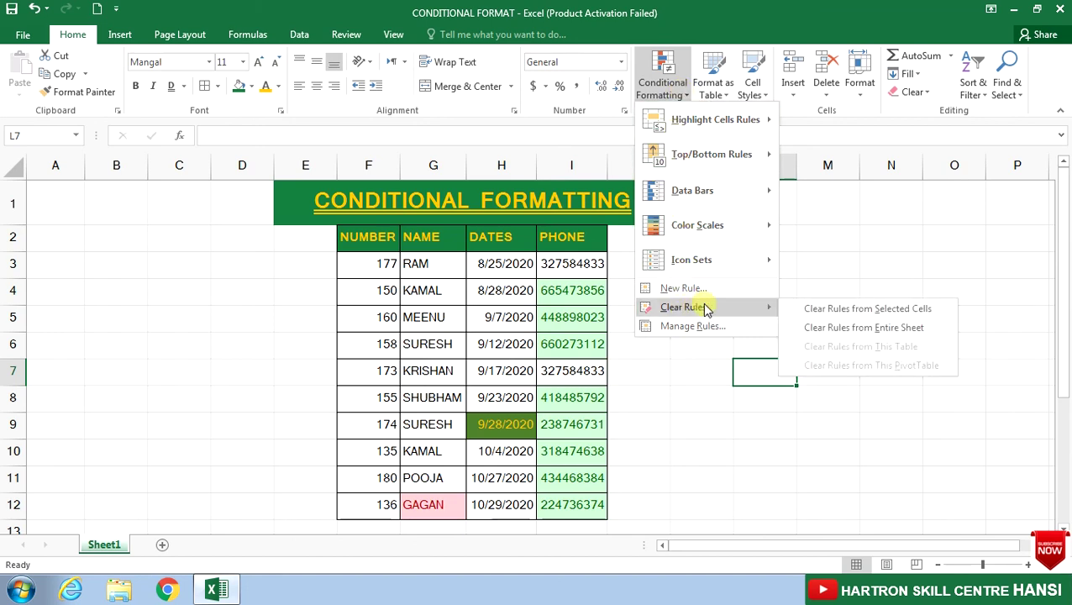
{"action": "left_click", "coordinate": [834, 329]}
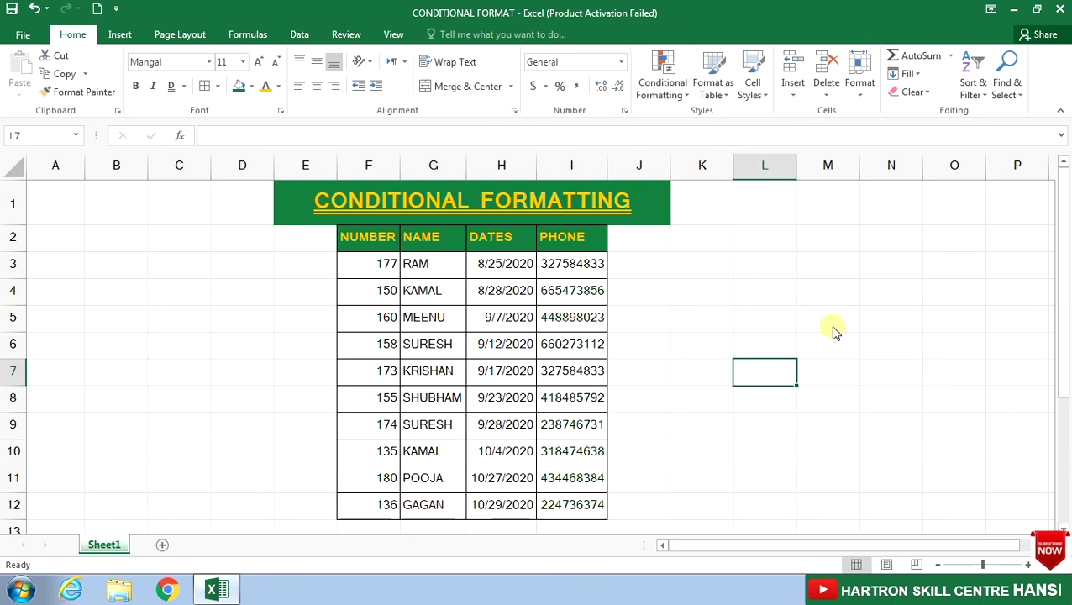